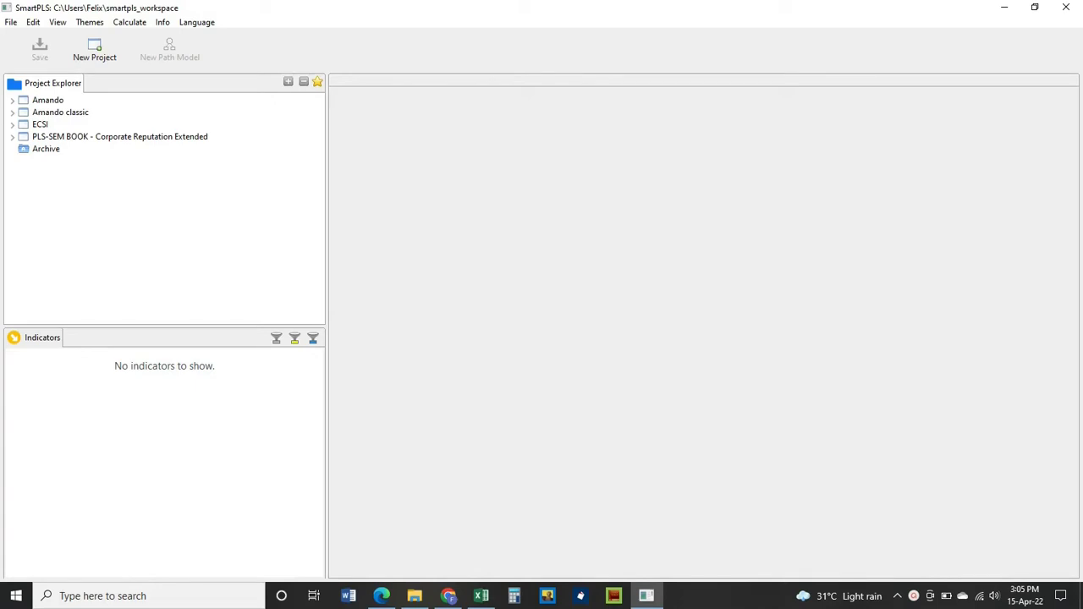
# Create a new project called 'Aristoveps' with its own empty Aristoveps path model
pyautogui.click(10, 23)
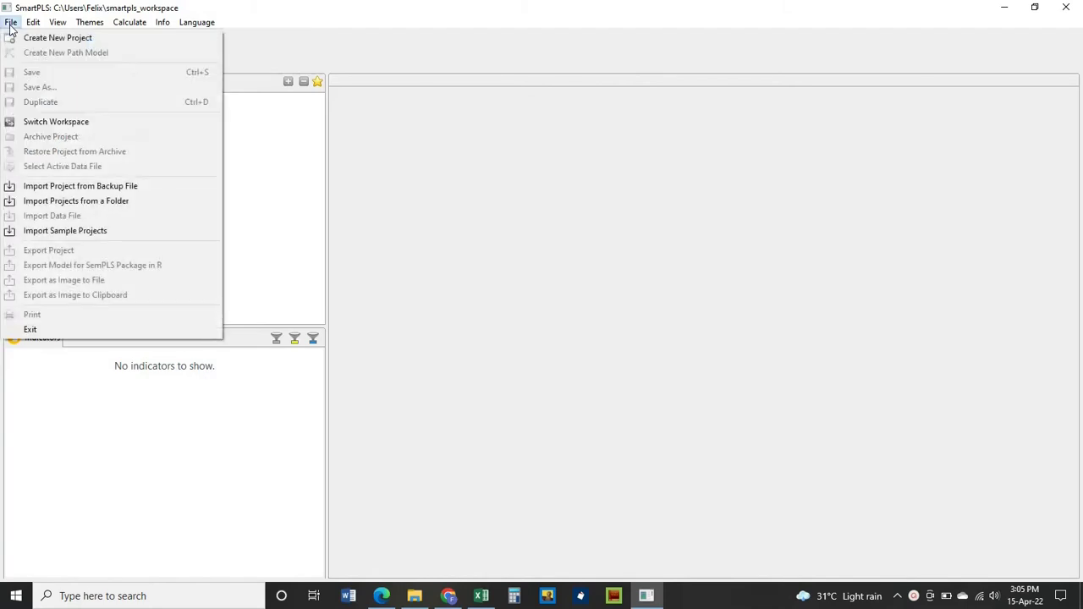
pyautogui.click(26, 38)
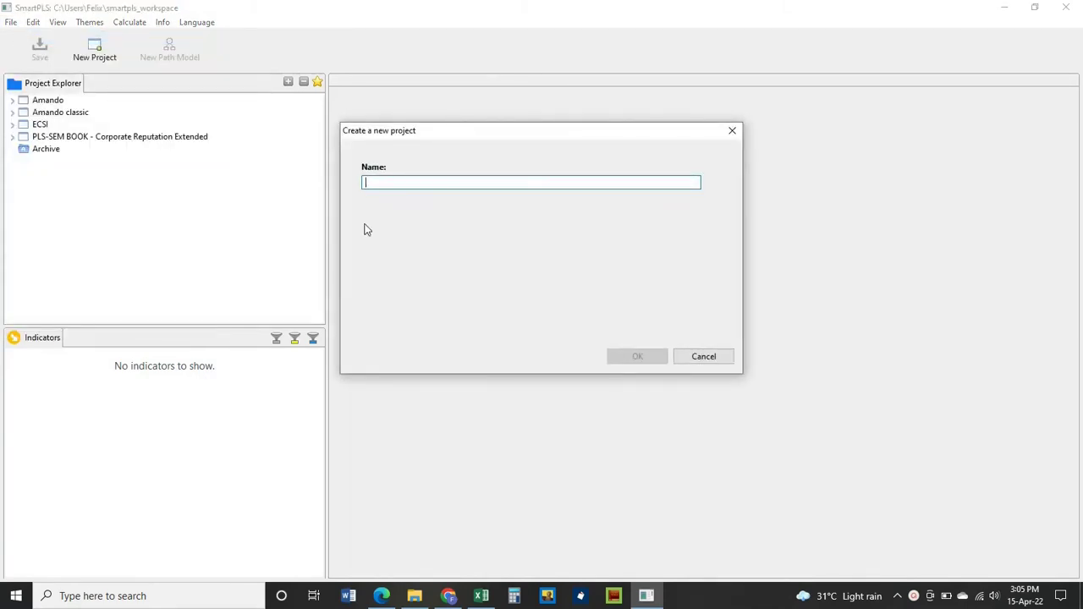
pyautogui.write('Aris')
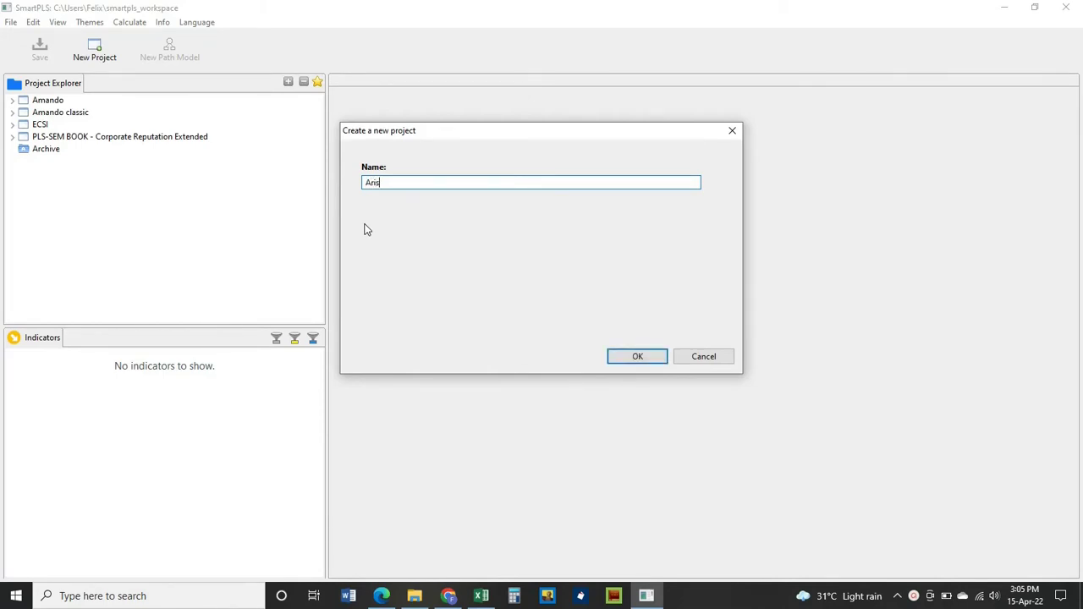
pyautogui.write('toveps')
pyautogui.click(630, 361)
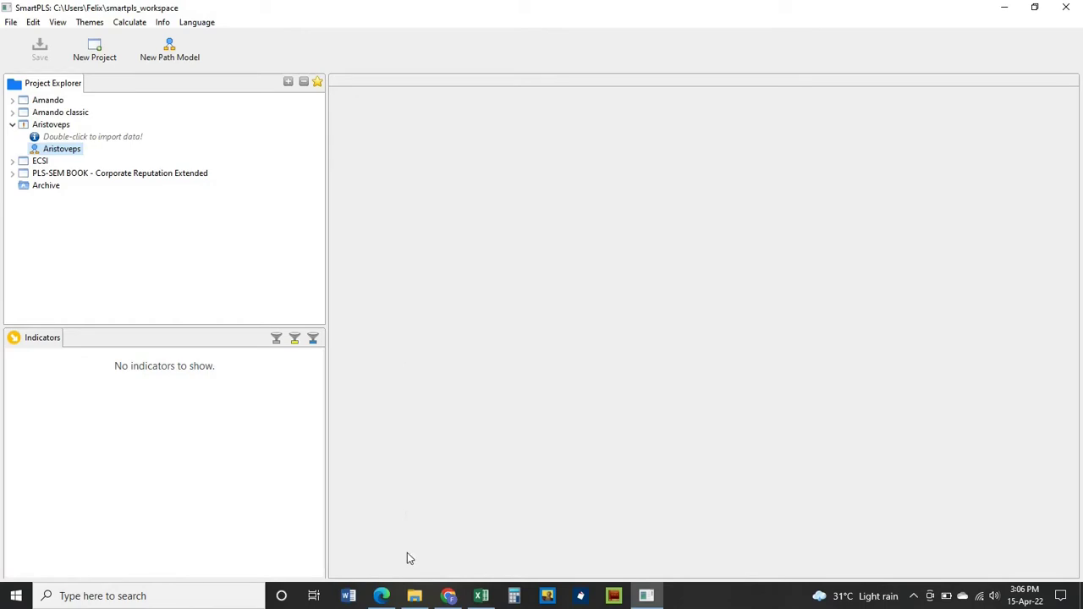
# Open the FRT Data 195 workbook from the Desktop in Excel
pyautogui.click(414, 595)
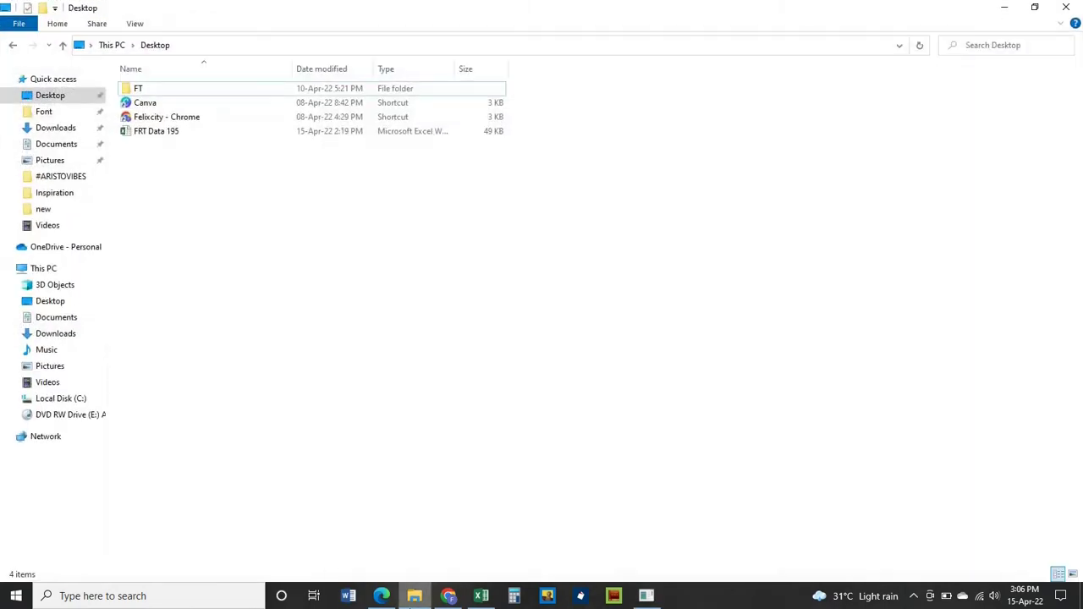
pyautogui.doubleClick(155, 135)
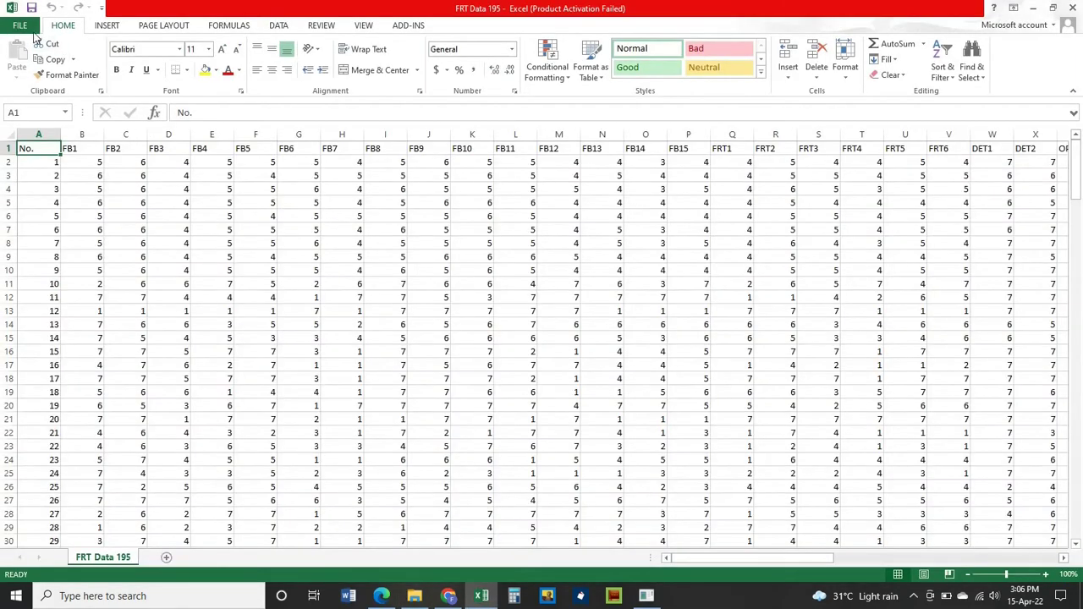
# Save FRT Data 195 as a CSV (Comma delimited) file, keeping the format, and return to SmartPLS
pyautogui.click(20, 26)
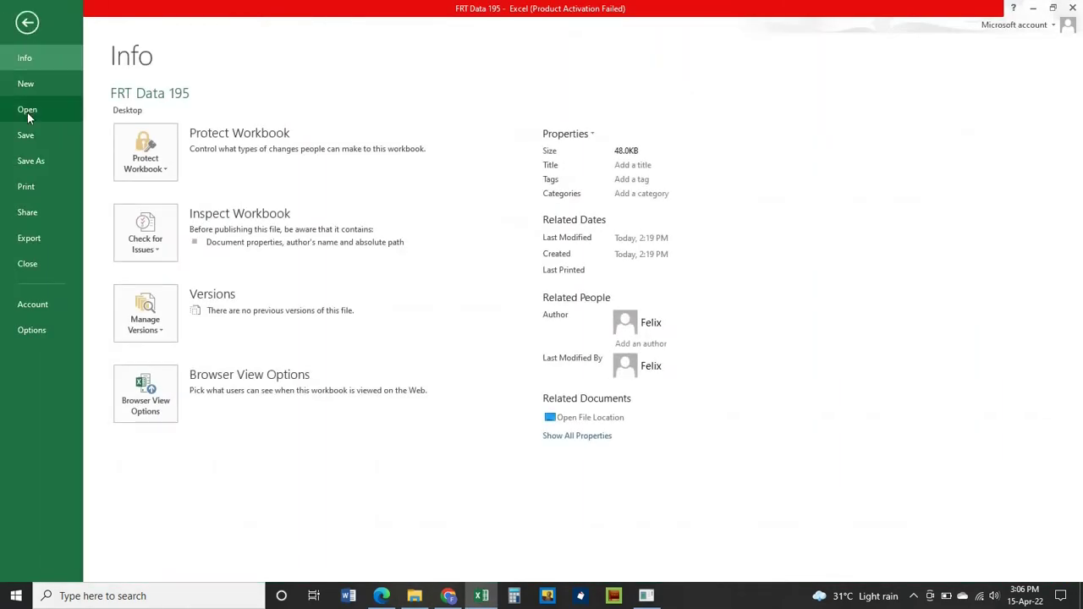
pyautogui.click(27, 162)
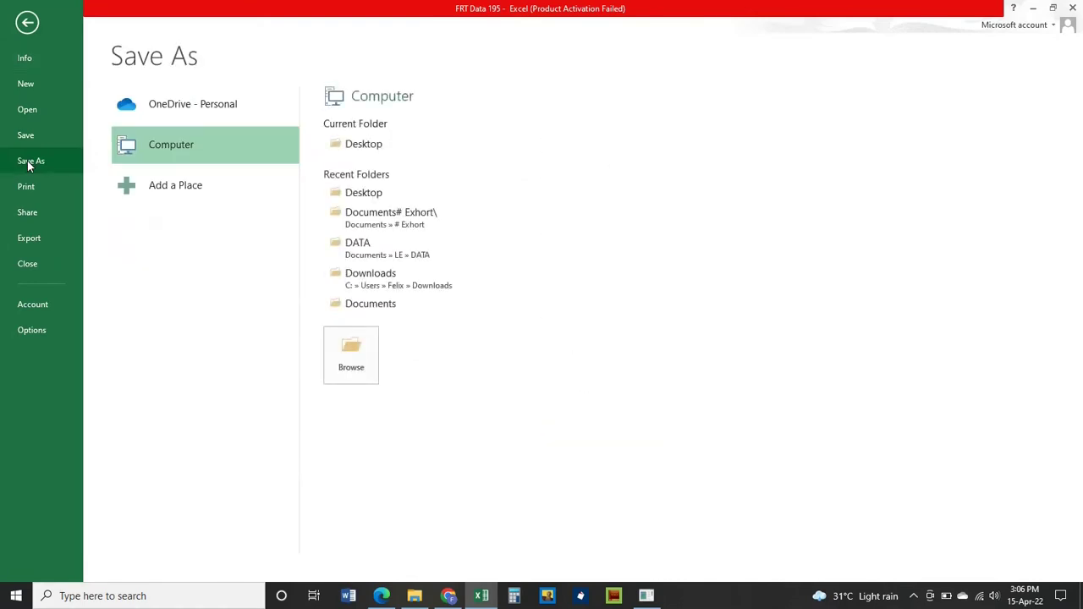
pyautogui.click(354, 363)
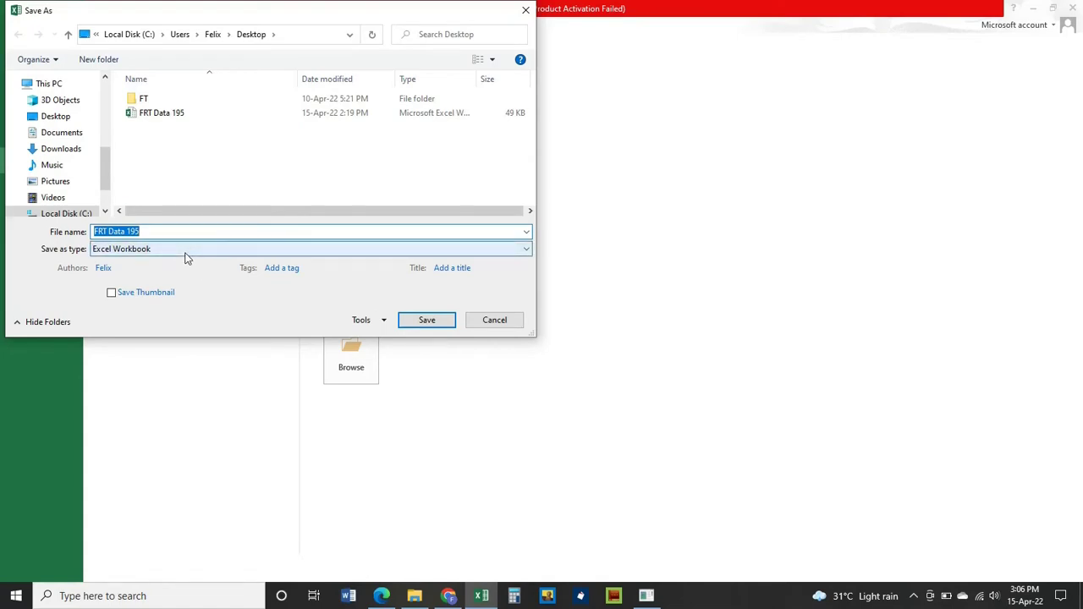
pyautogui.click(187, 248)
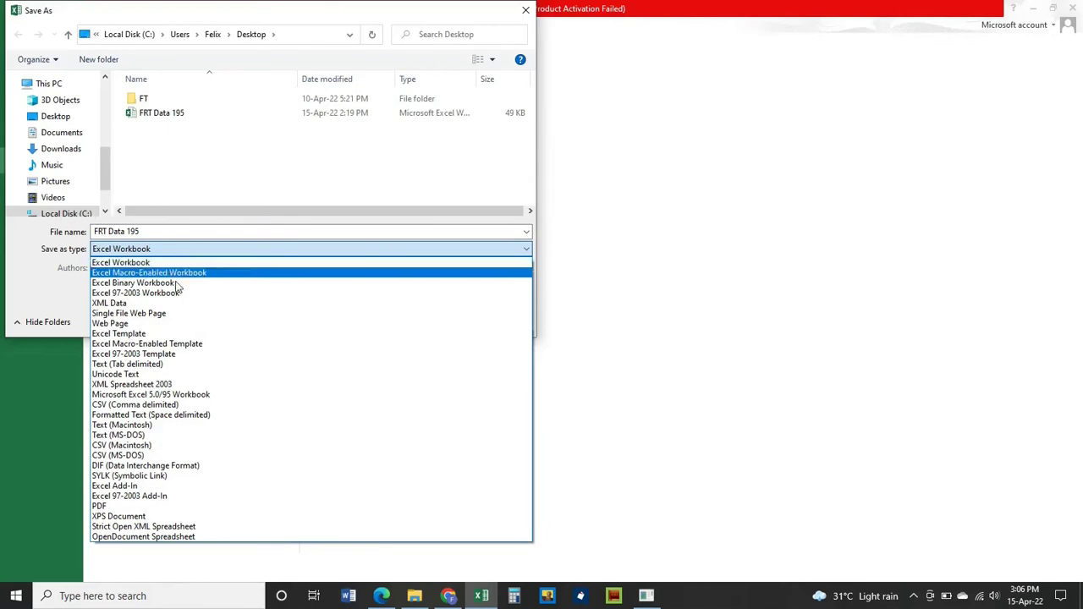
pyautogui.click(137, 405)
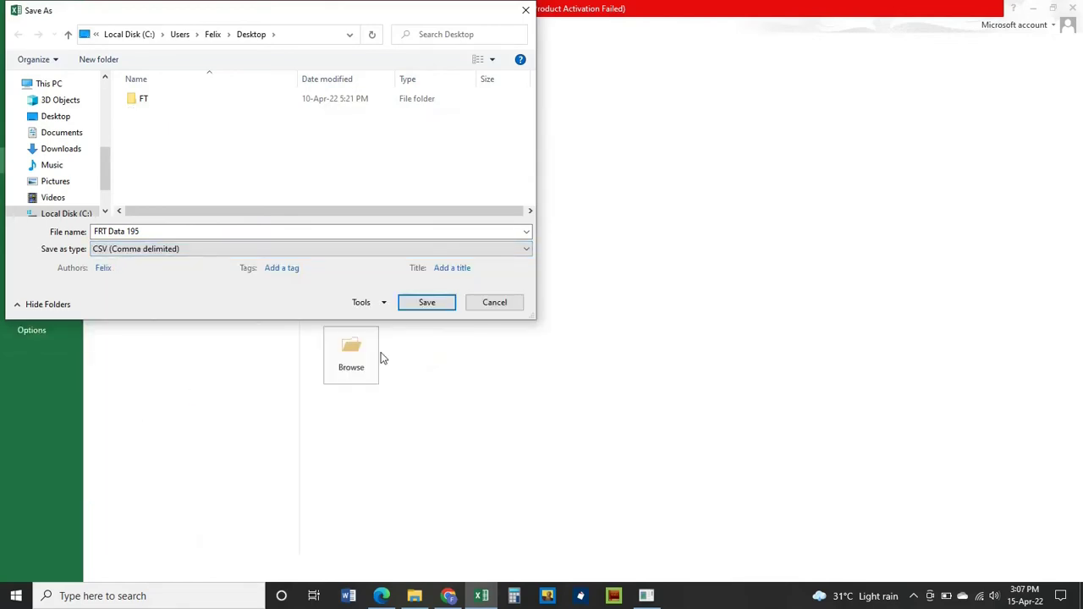
pyautogui.click(419, 306)
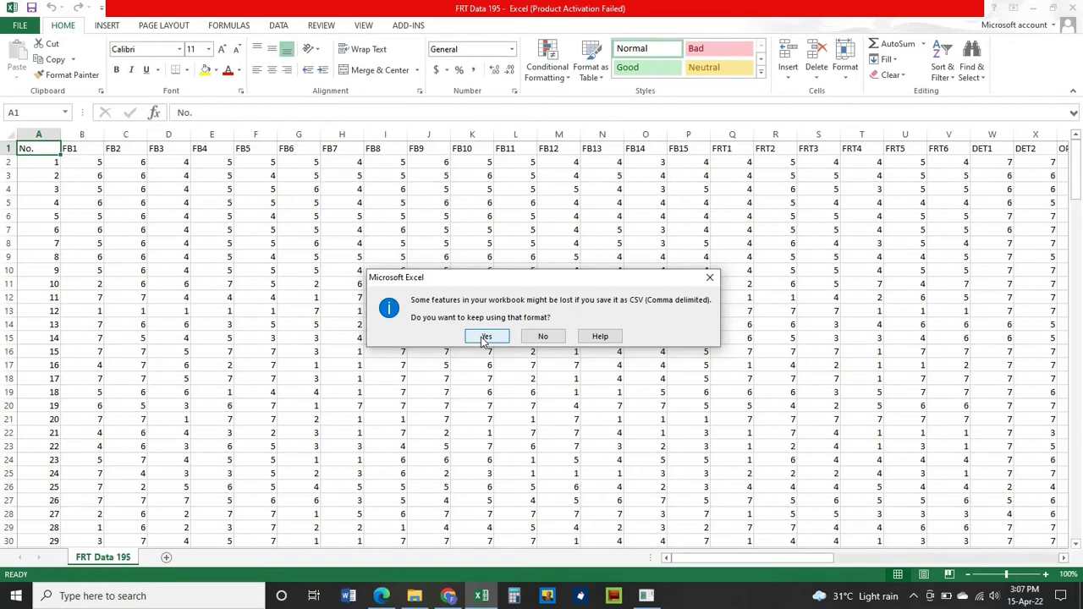
pyautogui.click(486, 336)
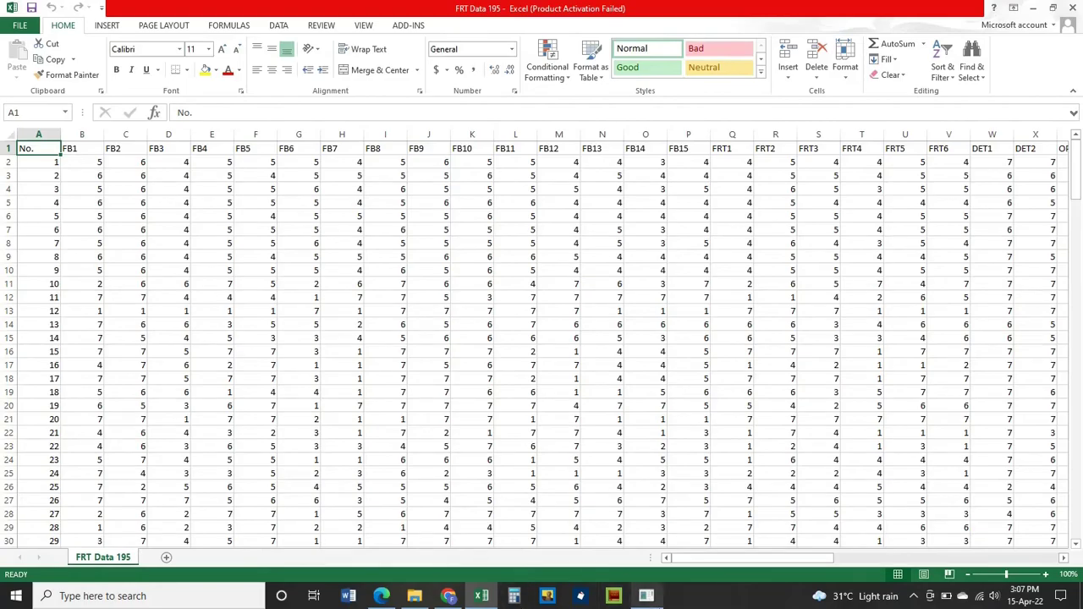
pyautogui.click(647, 595)
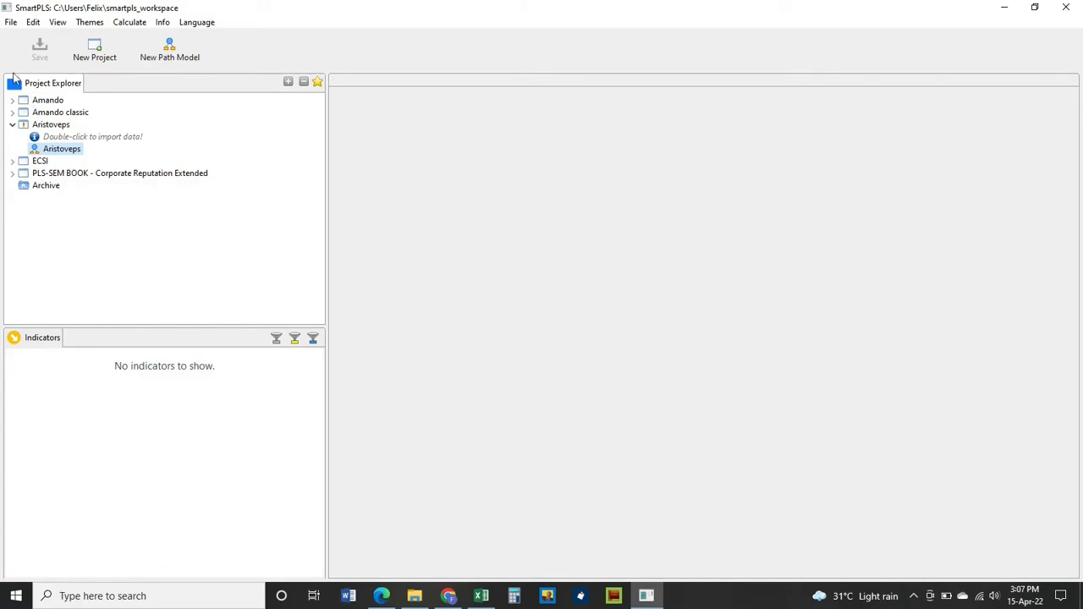
# Import the FRT Data 195 CSV from the Desktop, yielding 196 records and 57 indicators
pyautogui.click(11, 23)
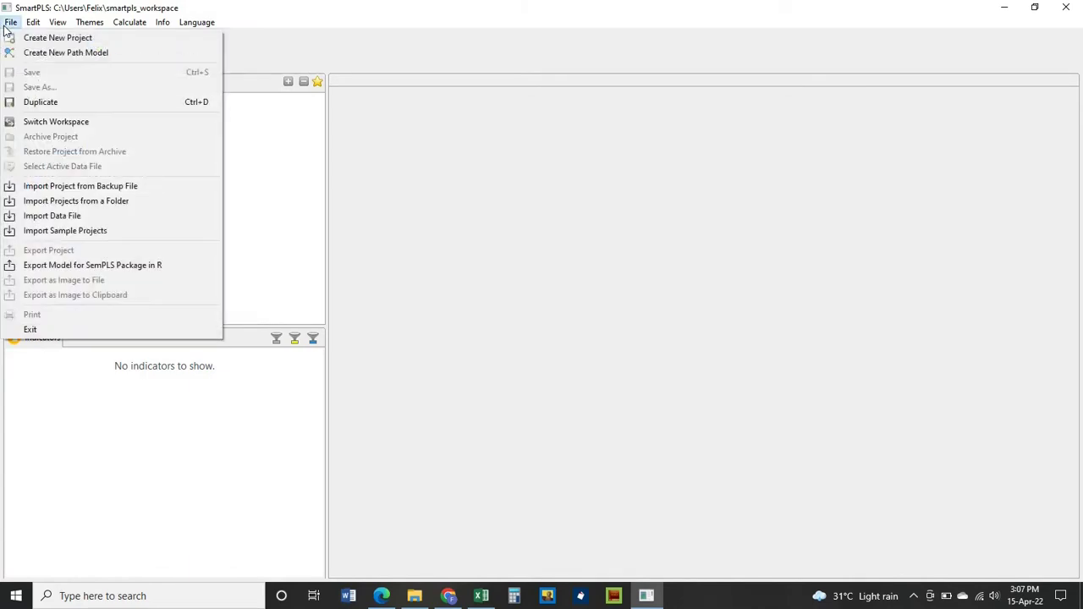
pyautogui.click(71, 217)
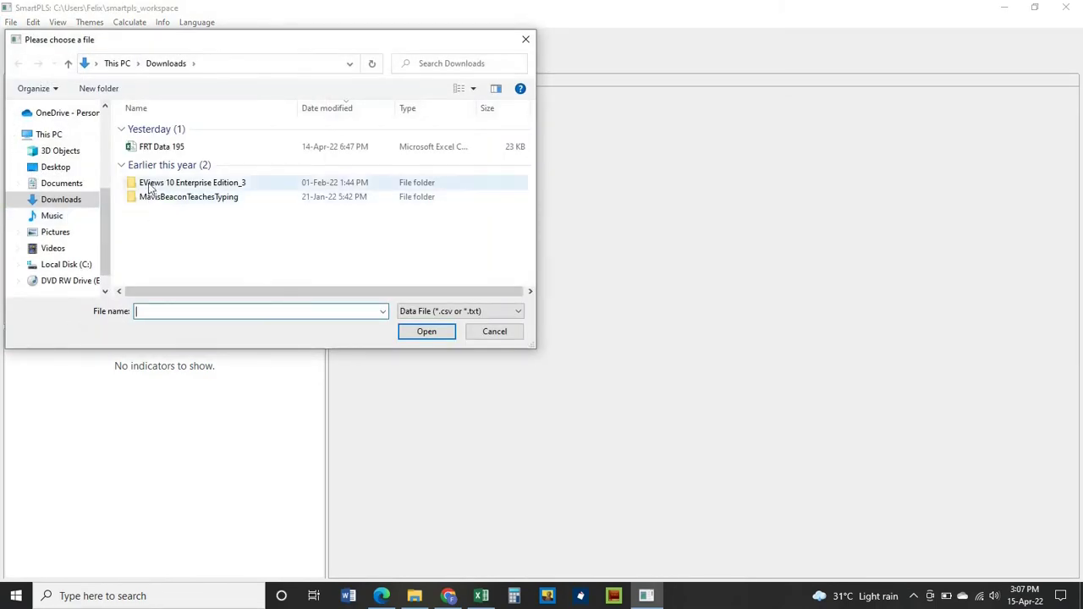
pyautogui.click(87, 170)
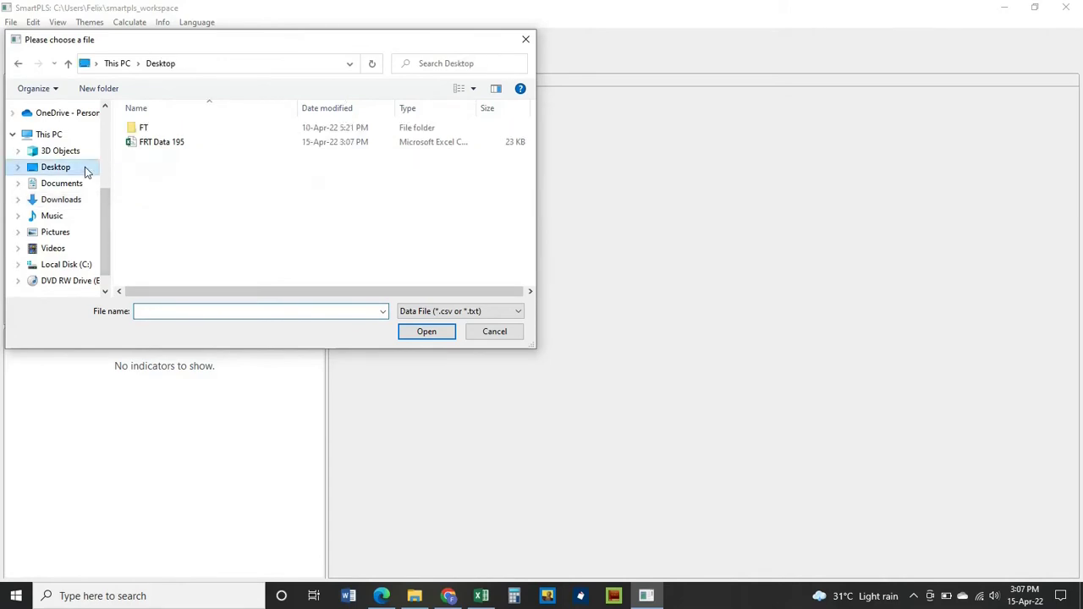
pyautogui.doubleClick(161, 143)
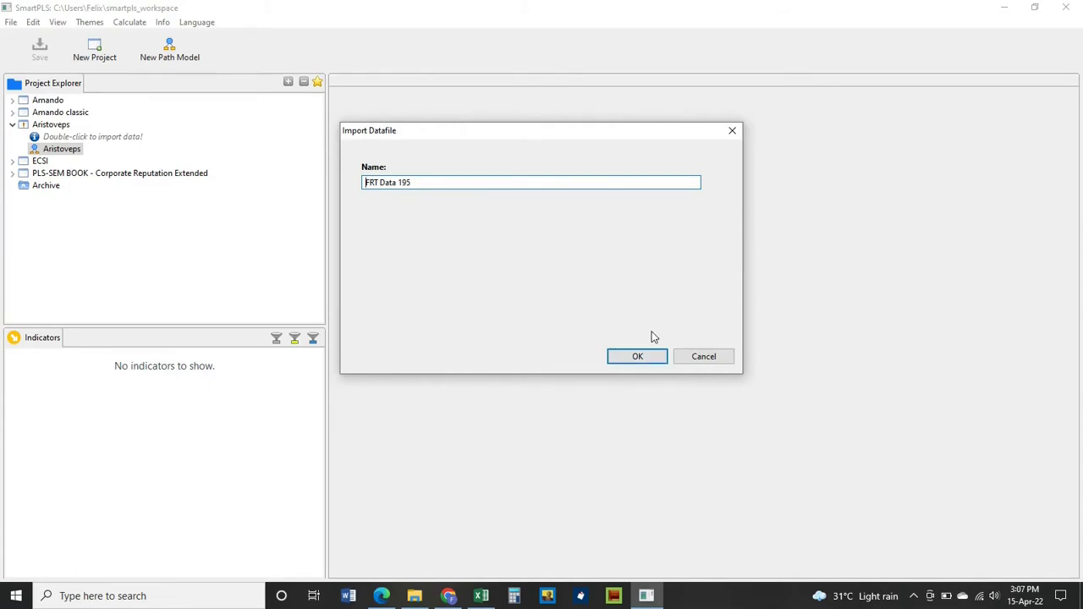
pyautogui.click(639, 356)
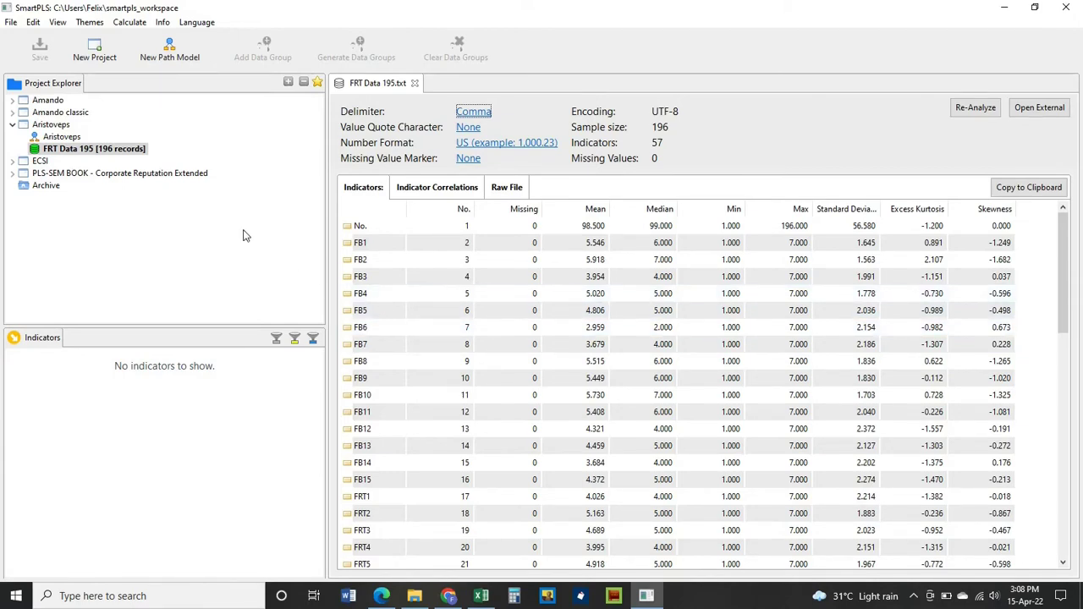
# Open the Aristoveps path model from the Project Explorer
pyautogui.doubleClick(61, 137)
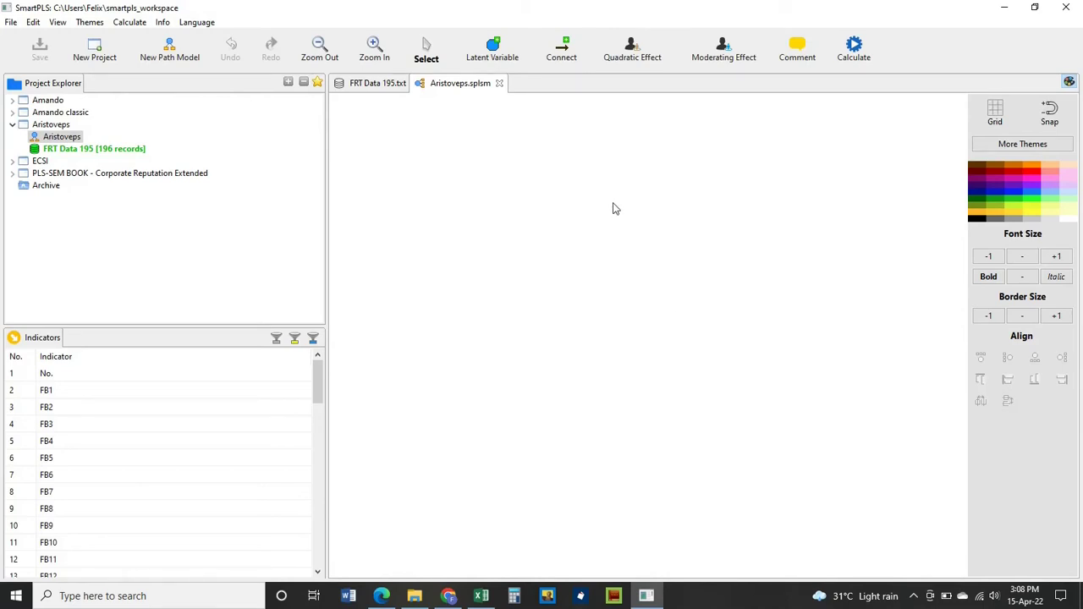
# Place Latent Variable 1 on the empty Aristoveps canvas
pyautogui.click(493, 56)
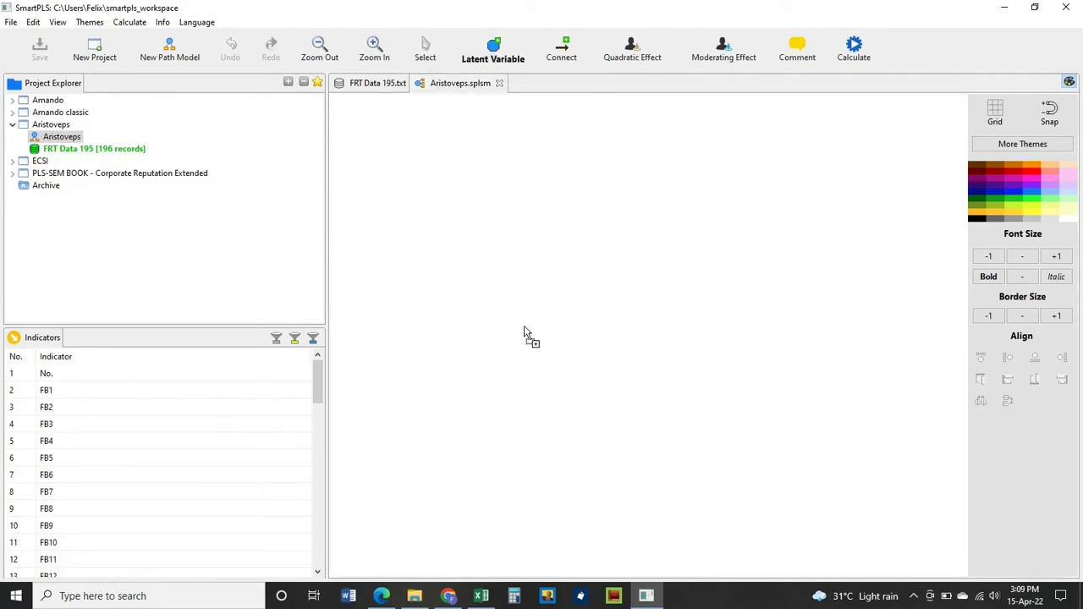
pyautogui.click(535, 238)
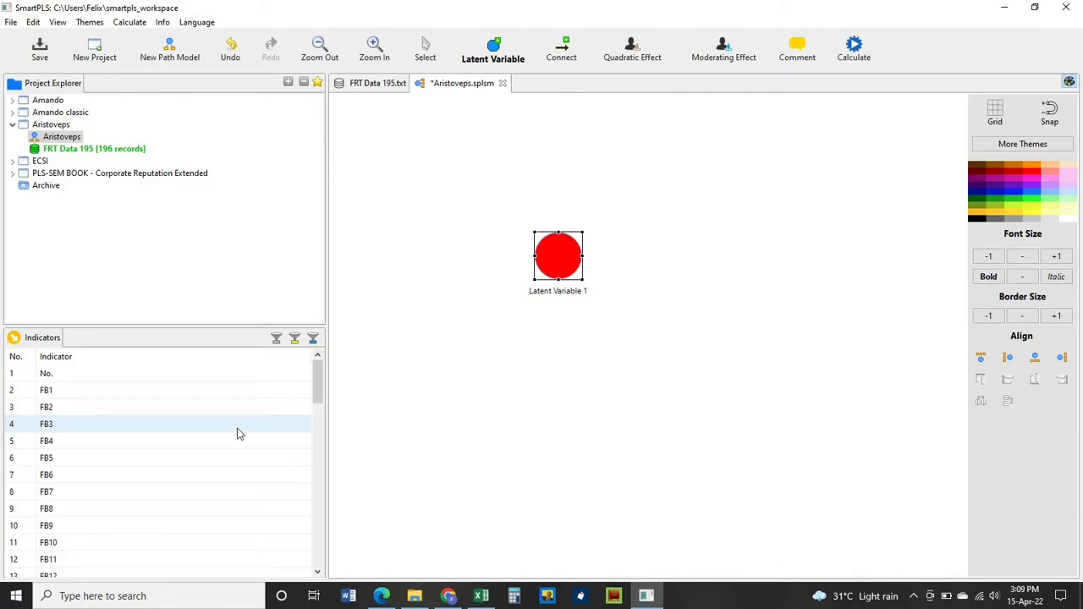
# Select indicators FB1 through FB15 and drag them onto Latent Variable 1
pyautogui.click(178, 398)
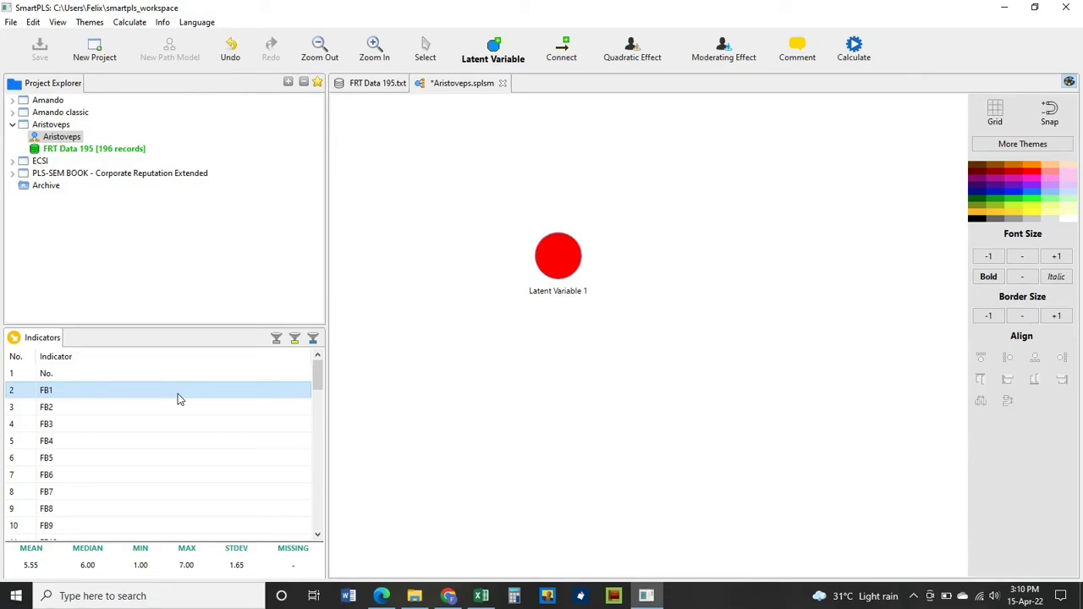
pyautogui.keyDown('ctrl'); pyautogui.click(157, 414); pyautogui.keyUp('ctrl')
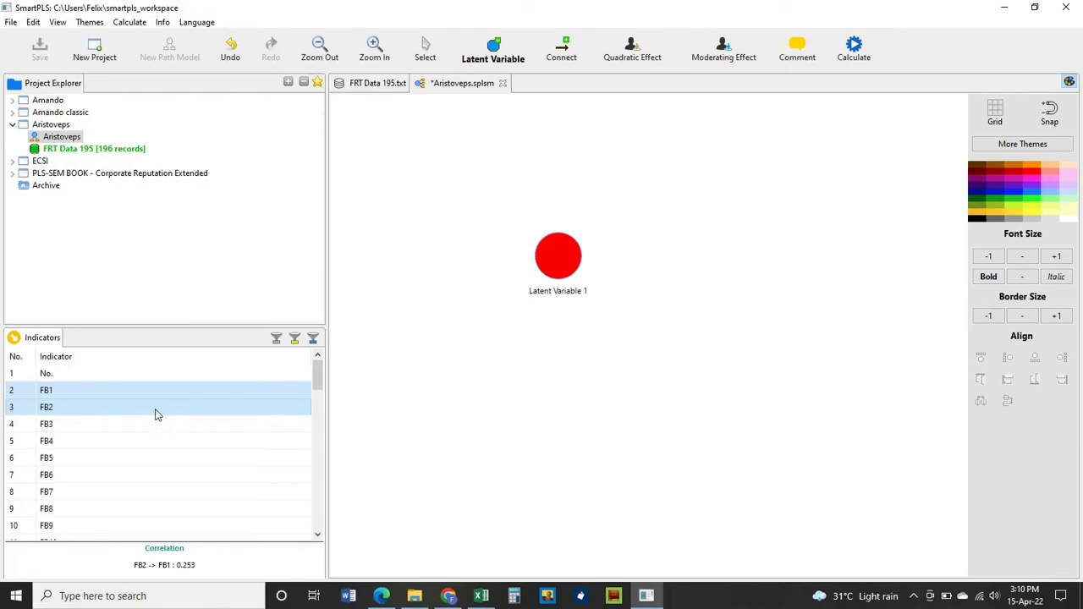
pyautogui.keyDown('ctrl'); pyautogui.click(146, 421); pyautogui.keyUp('ctrl')
pyautogui.keyDown('ctrl'); pyautogui.click(134, 438); pyautogui.keyUp('ctrl')
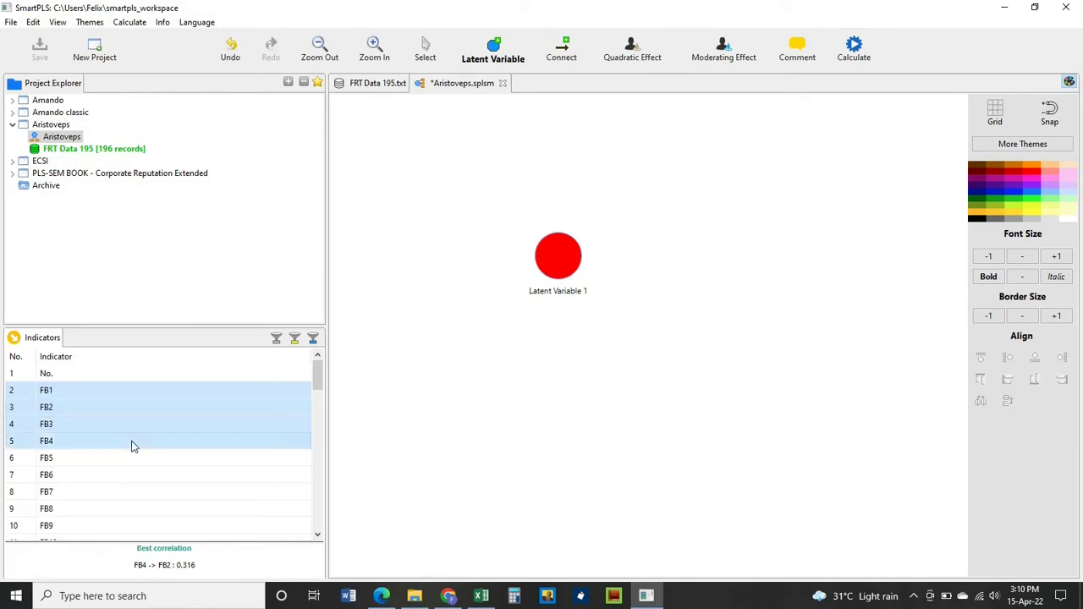
pyautogui.keyDown('ctrl'); pyautogui.click(121, 458); pyautogui.keyUp('ctrl')
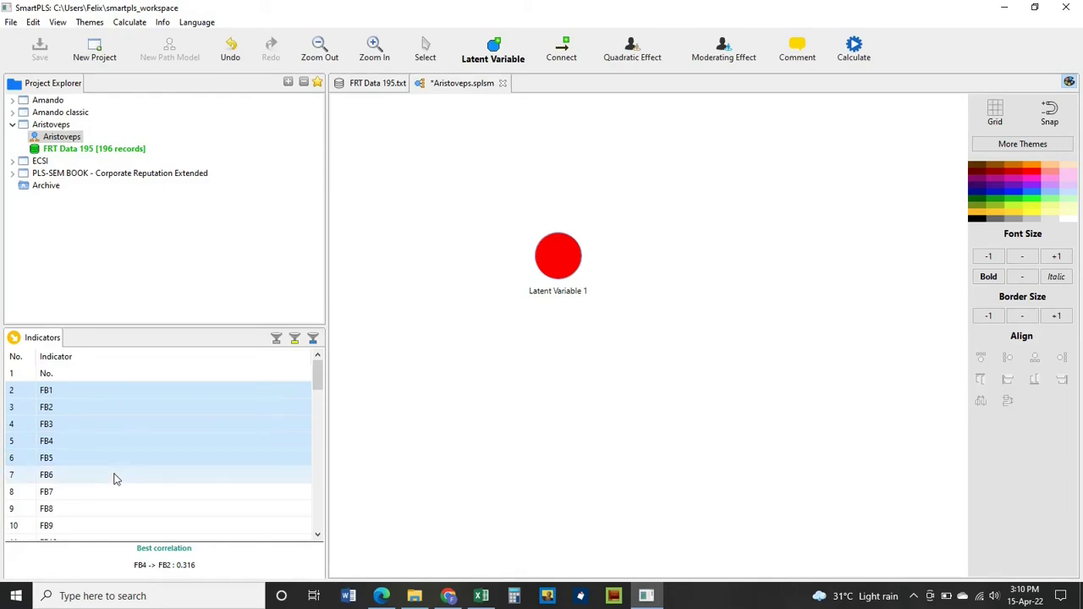
pyautogui.keyDown('ctrl'); pyautogui.click(114, 477); pyautogui.keyUp('ctrl')
pyautogui.keyDown('ctrl'); pyautogui.click(108, 492); pyautogui.keyUp('ctrl')
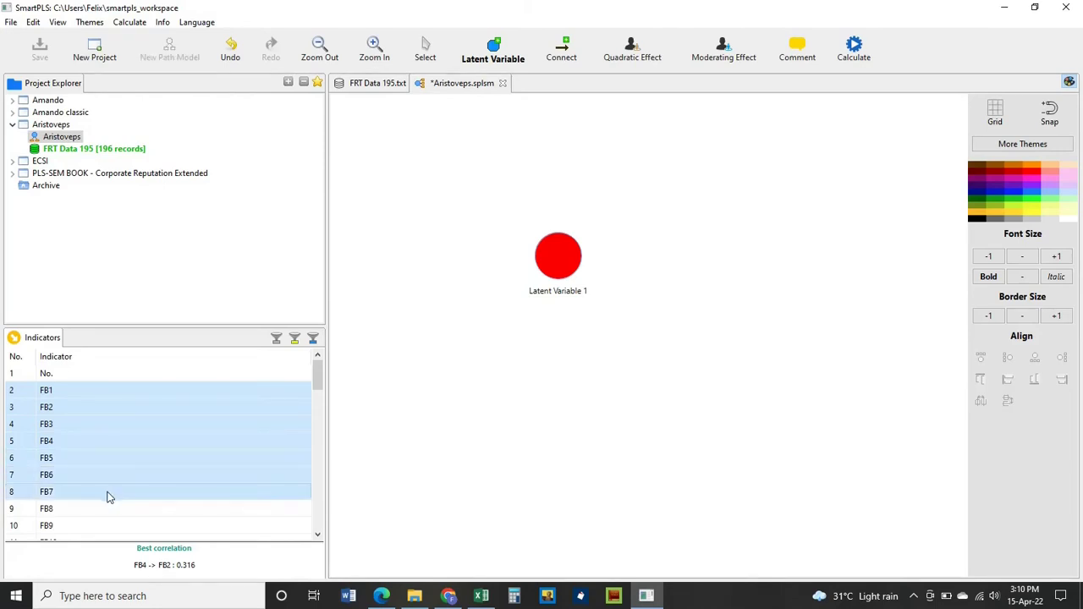
pyautogui.keyDown('ctrl'); pyautogui.click(102, 508); pyautogui.keyUp('ctrl')
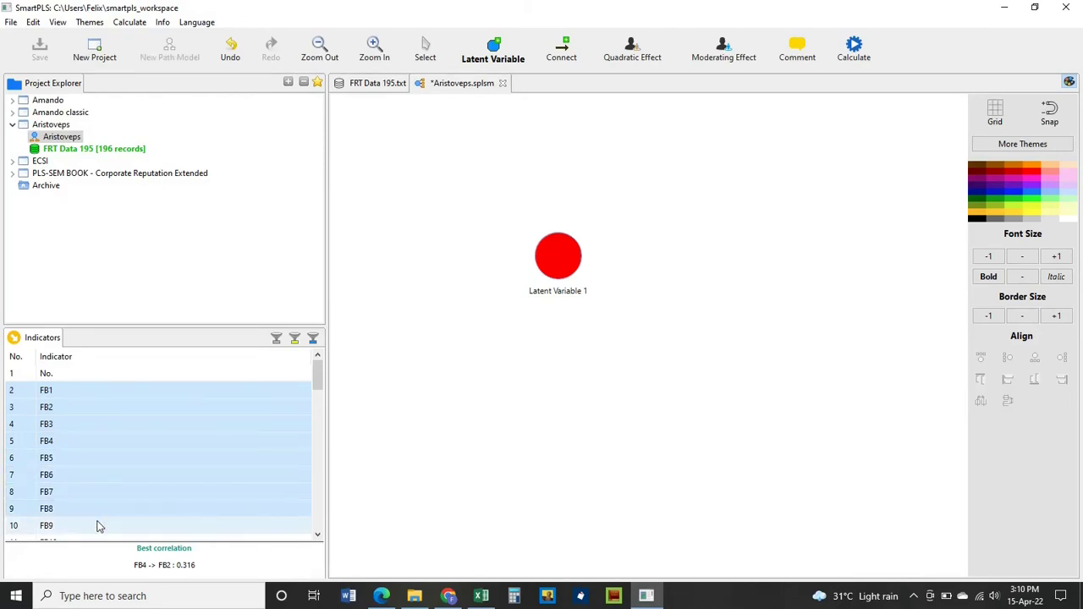
pyautogui.keyDown('ctrl'); pyautogui.click(97, 525); pyautogui.keyUp('ctrl')
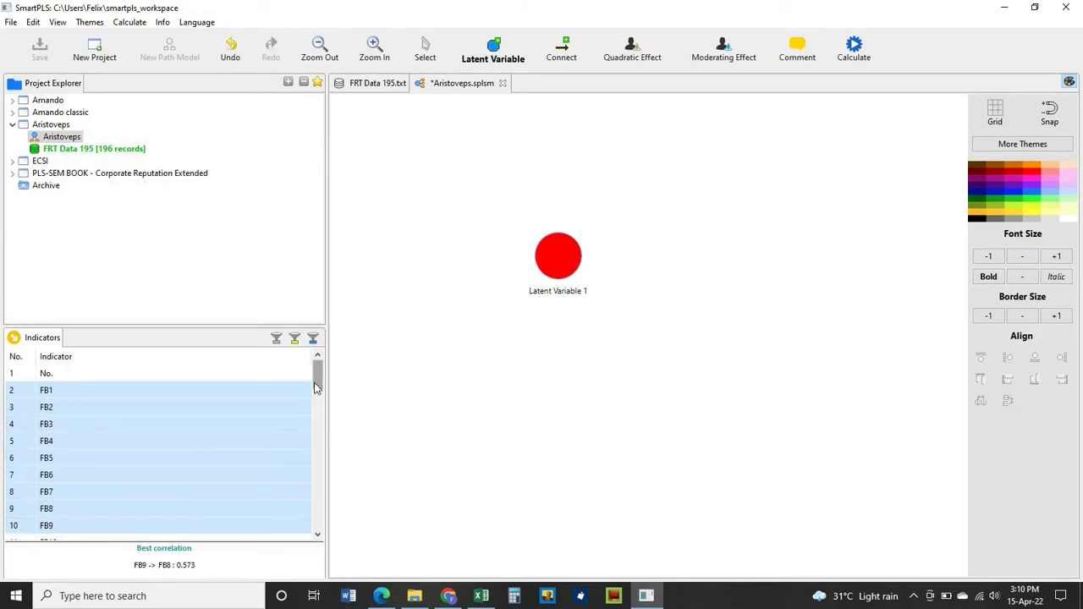
pyautogui.moveTo(315, 394); pyautogui.dragTo(314, 411)
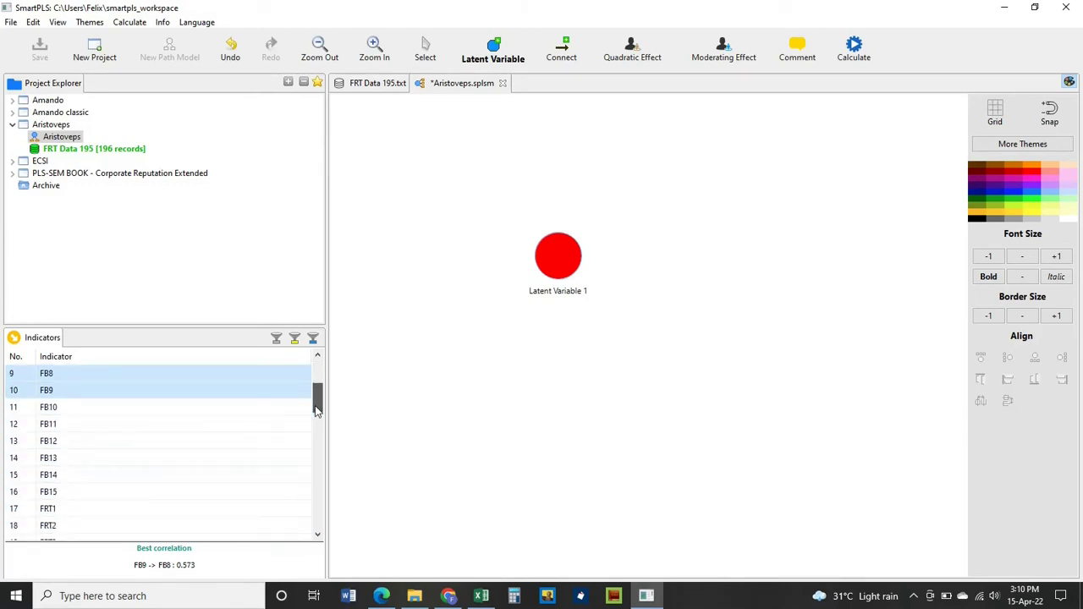
pyautogui.keyDown('ctrl'); pyautogui.click(261, 407); pyautogui.keyUp('ctrl')
pyautogui.keyDown('ctrl'); pyautogui.click(255, 420); pyautogui.keyUp('ctrl')
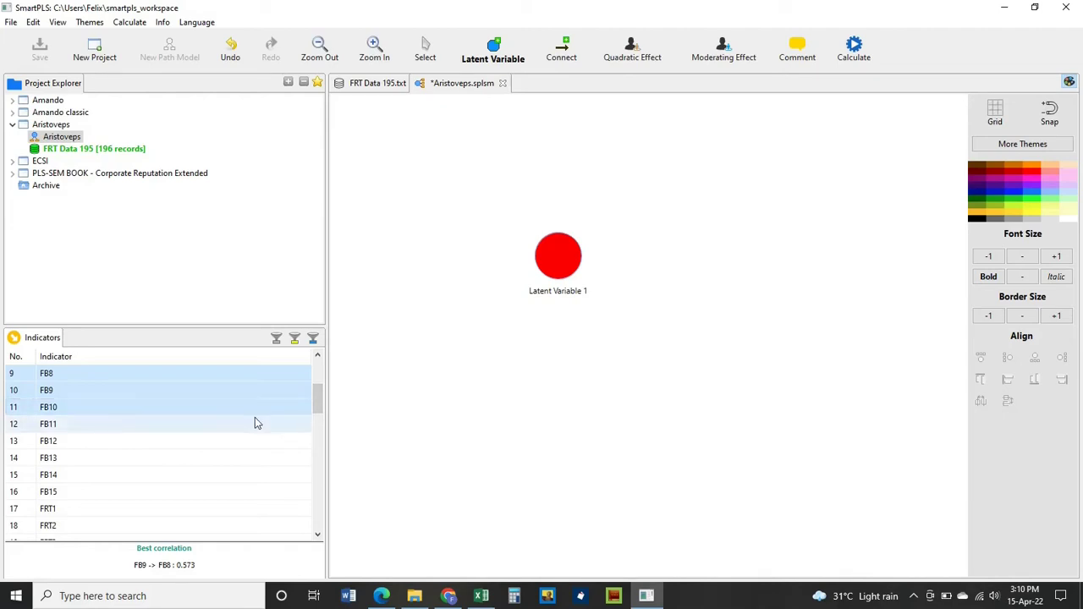
pyautogui.keyDown('ctrl'); pyautogui.click(245, 441); pyautogui.keyUp('ctrl')
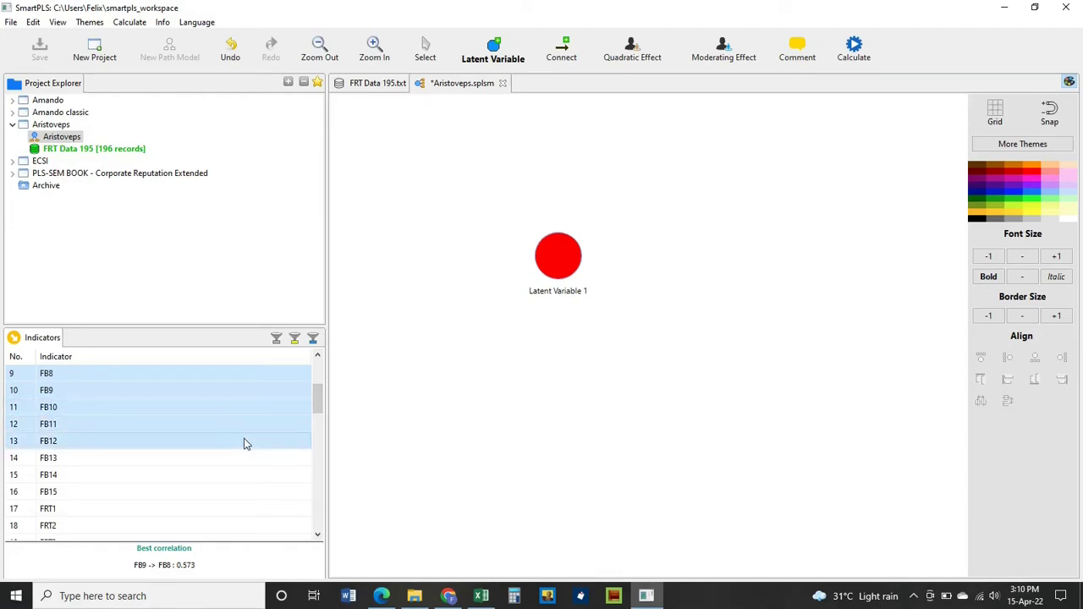
pyautogui.keyDown('ctrl'); pyautogui.click(234, 458); pyautogui.keyUp('ctrl')
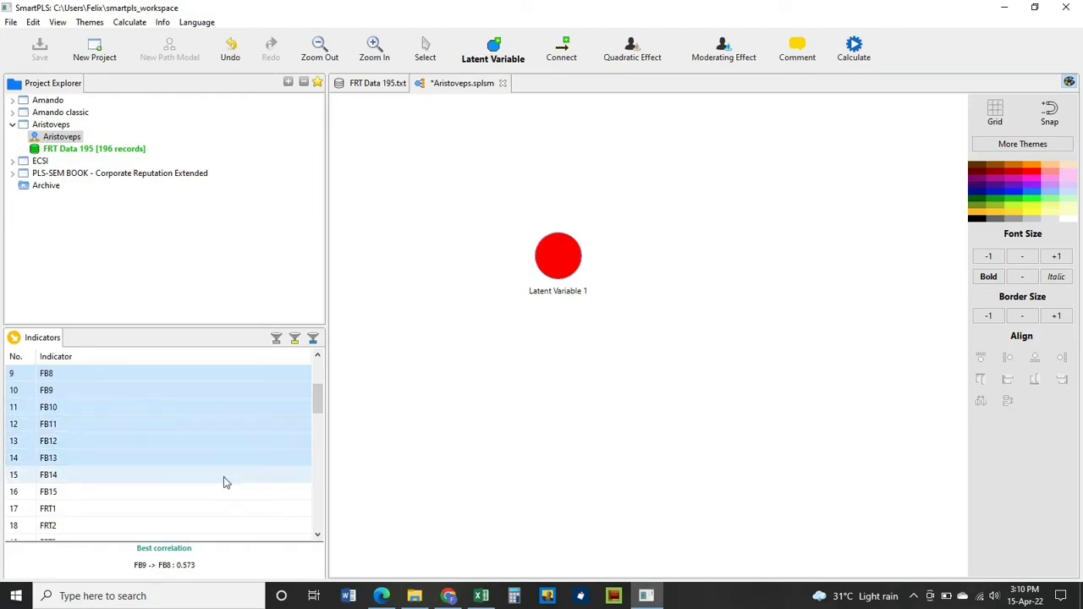
pyautogui.keyDown('ctrl'); pyautogui.click(225, 479); pyautogui.keyUp('ctrl')
pyautogui.keyDown('ctrl'); pyautogui.click(218, 492); pyautogui.keyUp('ctrl')
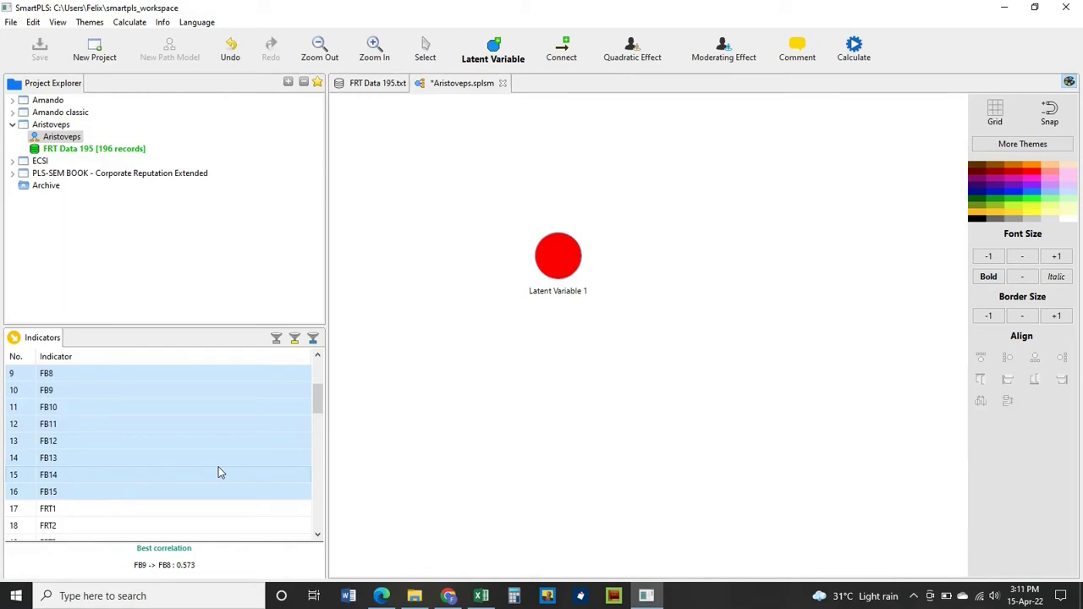
pyautogui.moveTo(218, 472); pyautogui.dragTo(551, 271)
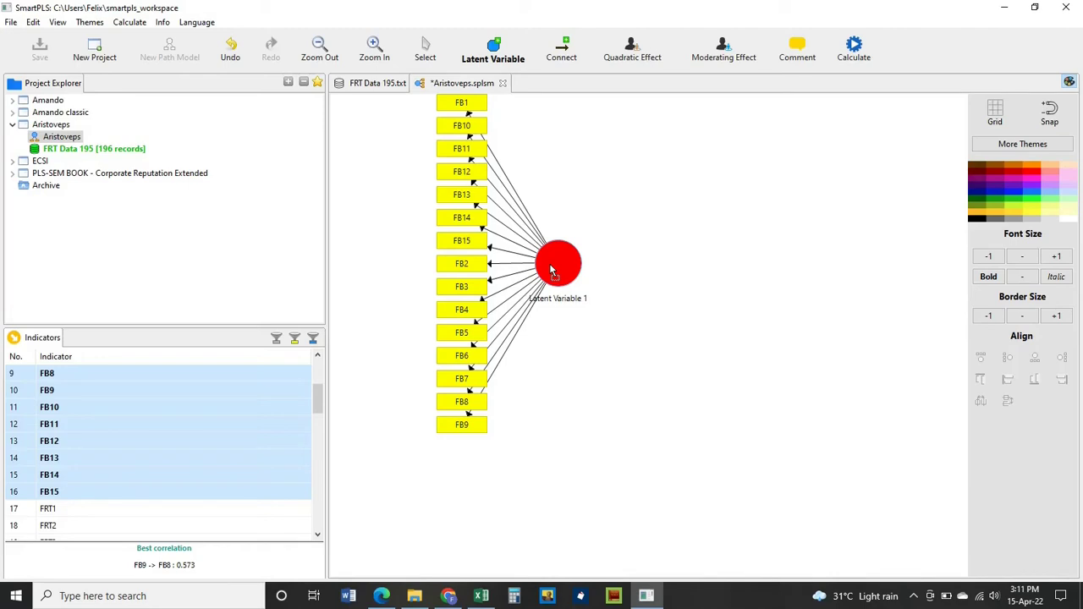
# Finish attaching the FB indicators and move Latent Variable 1 to the right side of the canvas
pyautogui.click(551, 271)
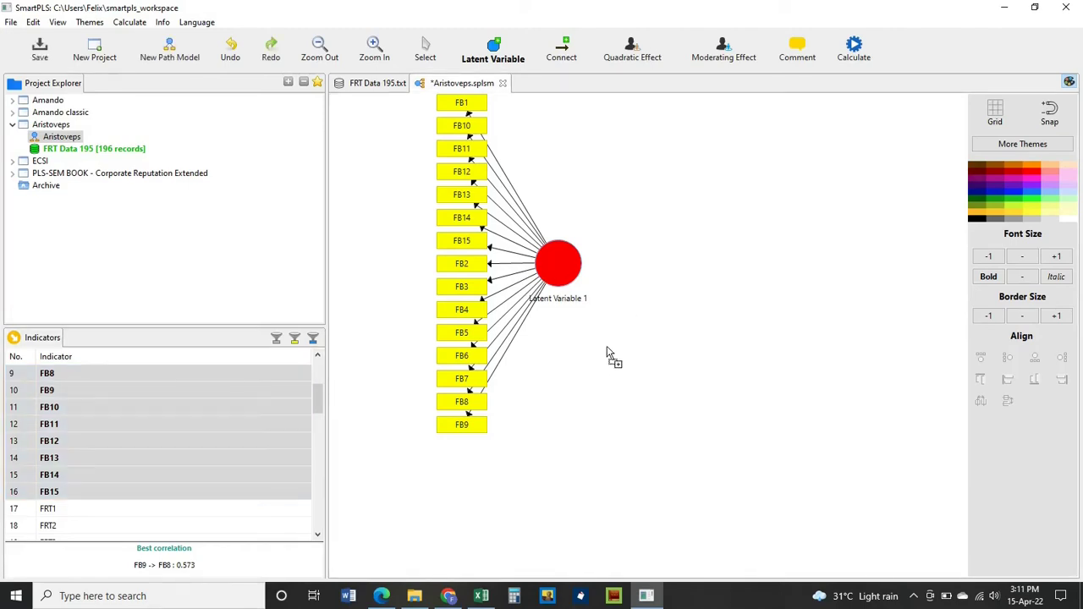
pyautogui.click(428, 49)
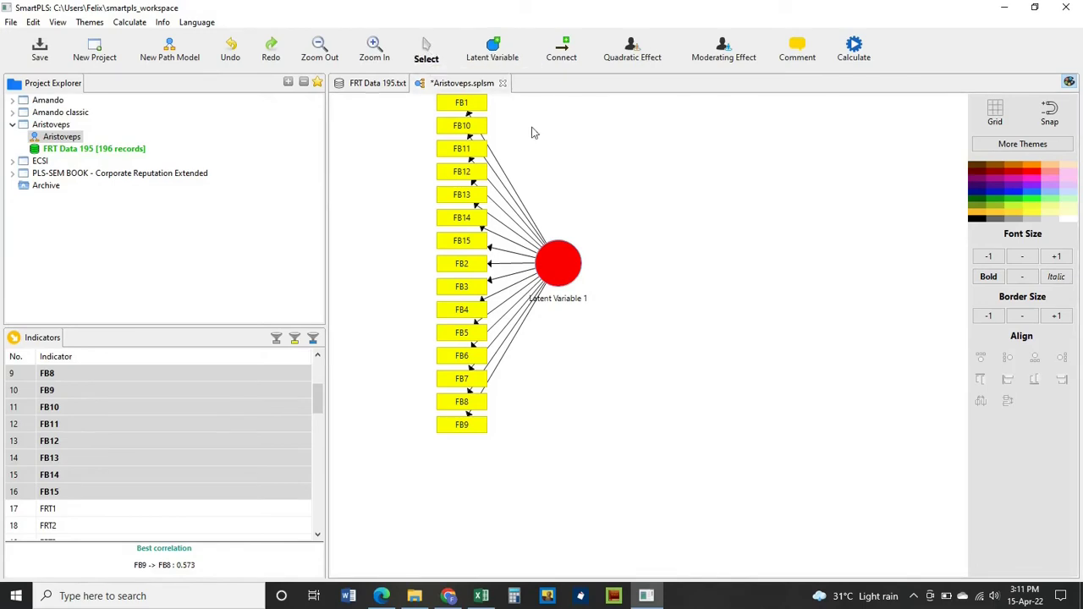
pyautogui.moveTo(558, 268)
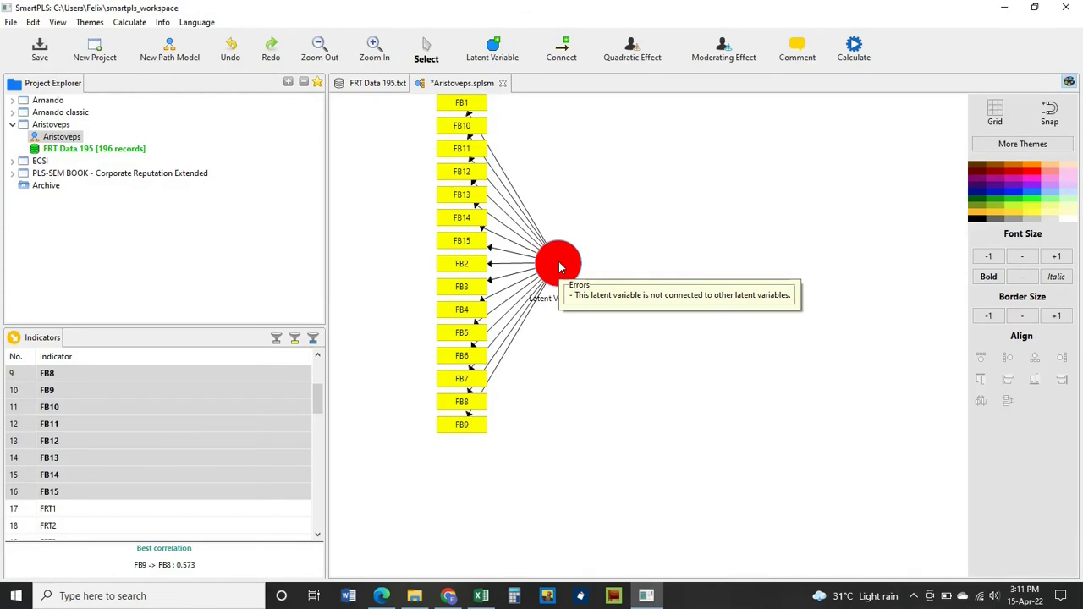
pyautogui.moveTo(558, 267); pyautogui.dragTo(895, 313)
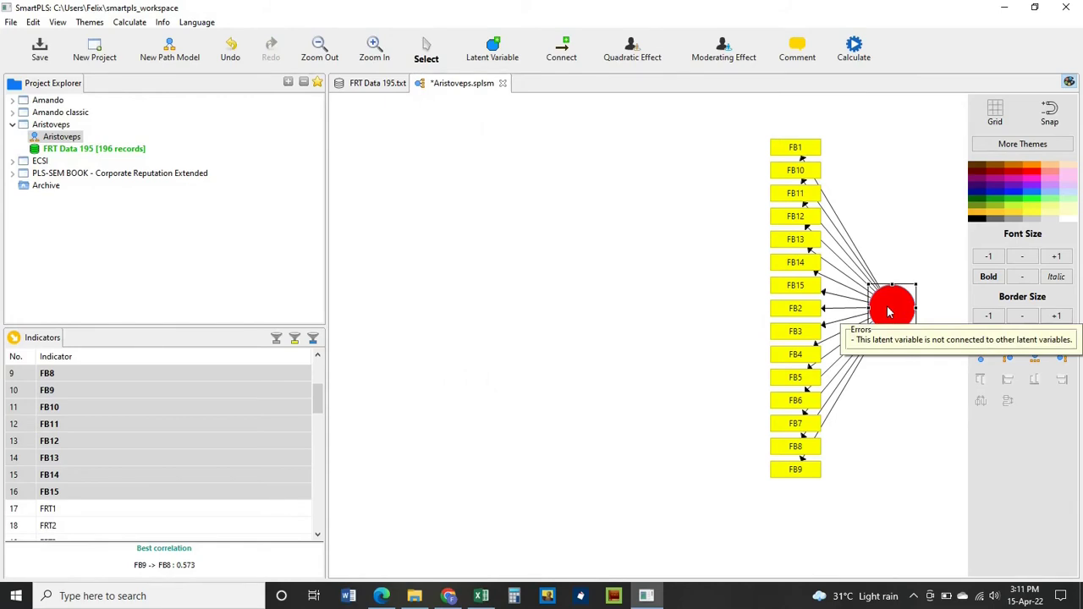
pyautogui.moveTo(887, 312); pyautogui.dragTo(915, 332)
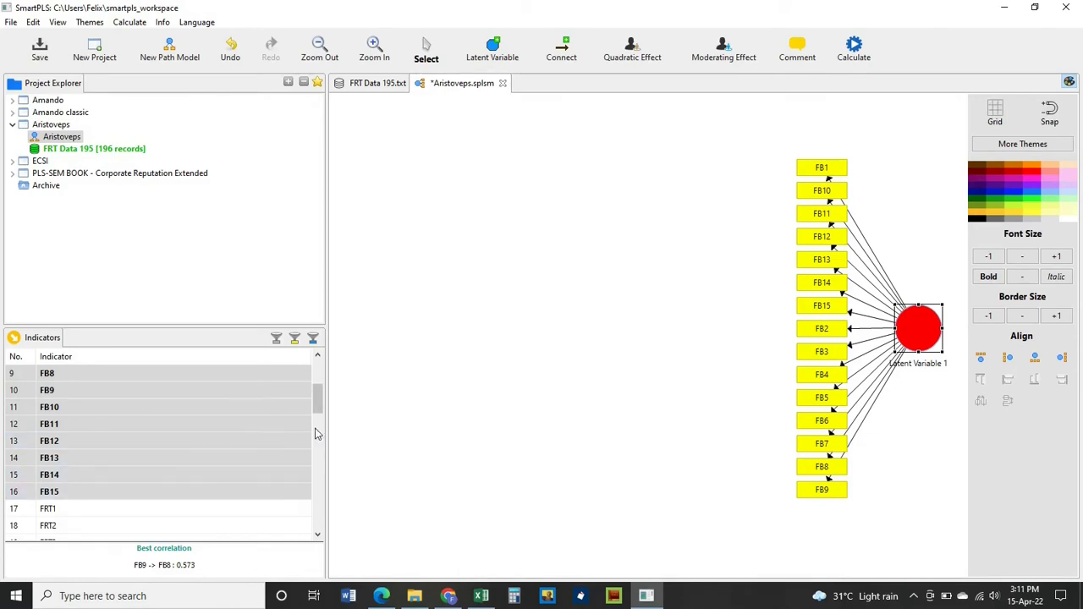
pyautogui.moveTo(319, 401)
pyautogui.mouseDown()
pyautogui.moveTo(321, 423)
pyautogui.moveTo(319, 412)
pyautogui.mouseUp()
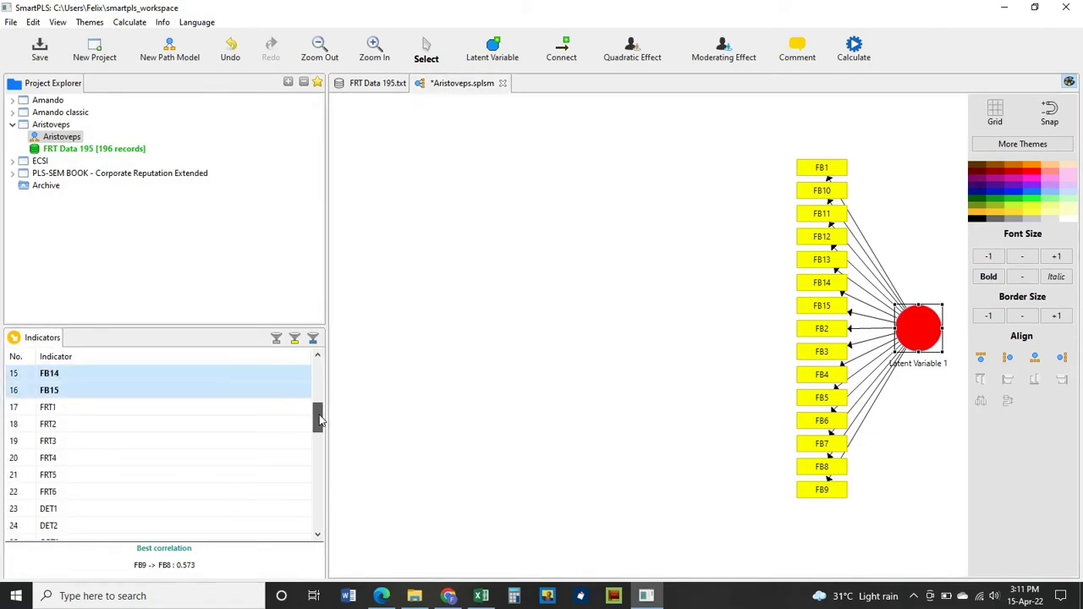
# Create Latent Variable 2 from indicators FRT1–FRT6
pyautogui.click(74, 413)
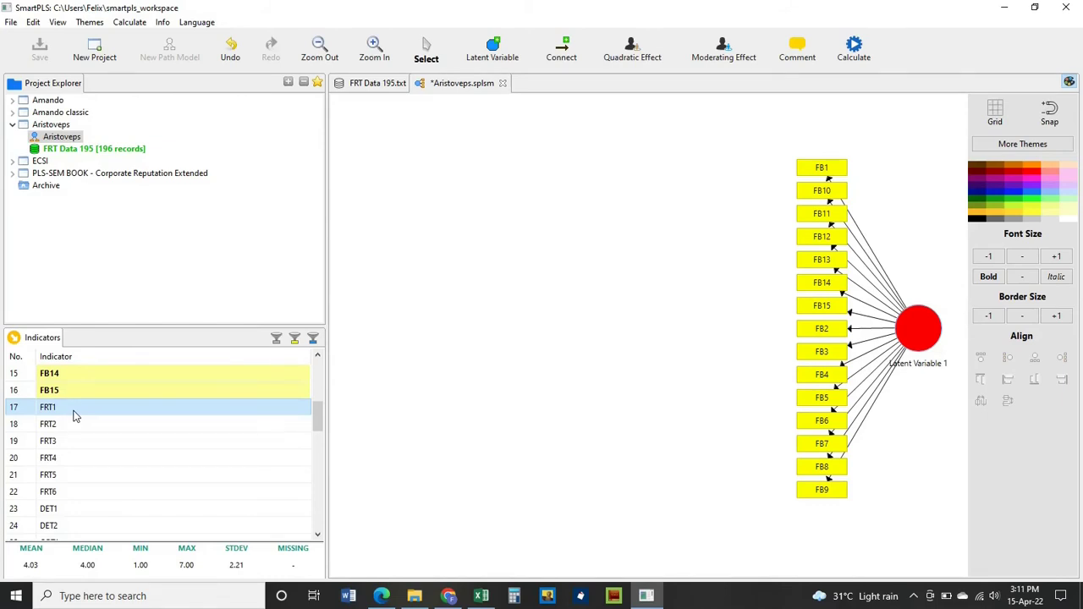
pyautogui.keyDown('ctrl'); pyautogui.click(69, 423); pyautogui.keyUp('ctrl')
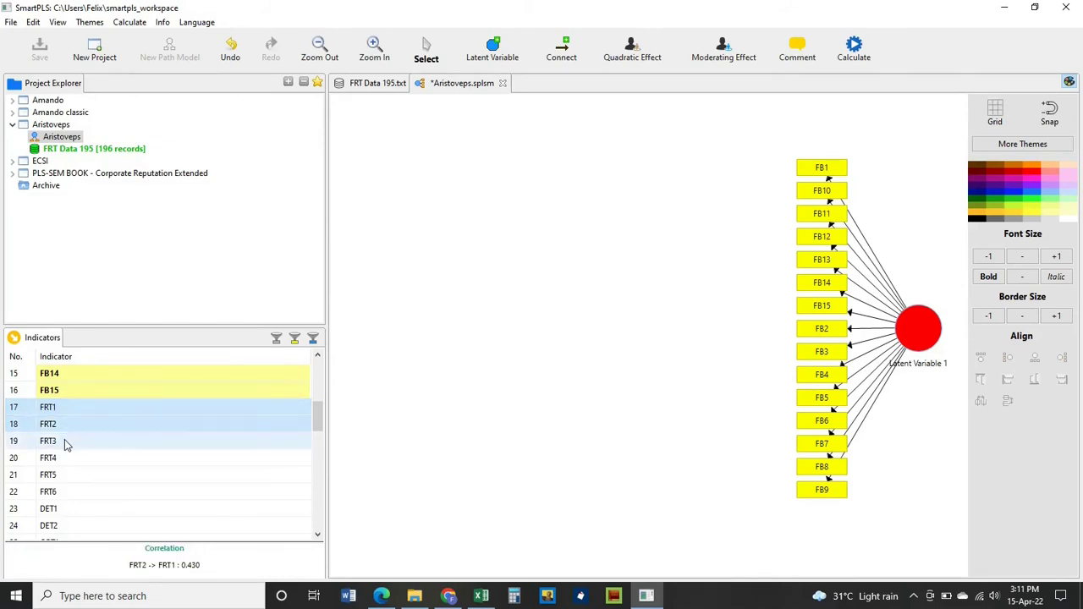
pyautogui.keyDown('ctrl'); pyautogui.click(64, 439); pyautogui.keyUp('ctrl')
pyautogui.keyDown('ctrl'); pyautogui.click(63, 458); pyautogui.keyUp('ctrl')
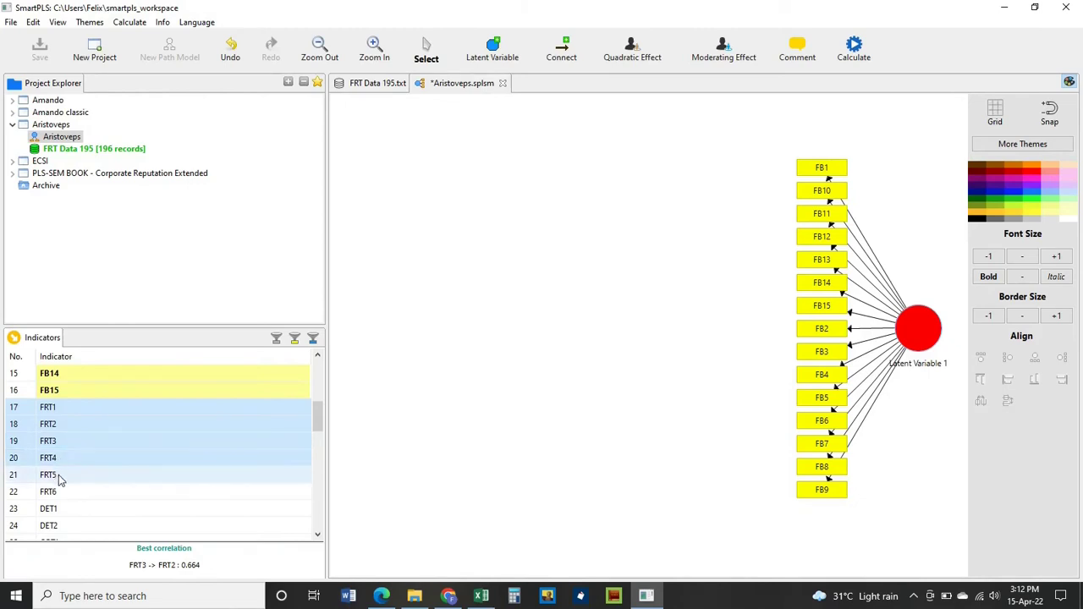
pyautogui.keyDown('ctrl'); pyautogui.click(58, 475); pyautogui.keyUp('ctrl')
pyautogui.keyDown('ctrl'); pyautogui.click(56, 493); pyautogui.keyUp('ctrl')
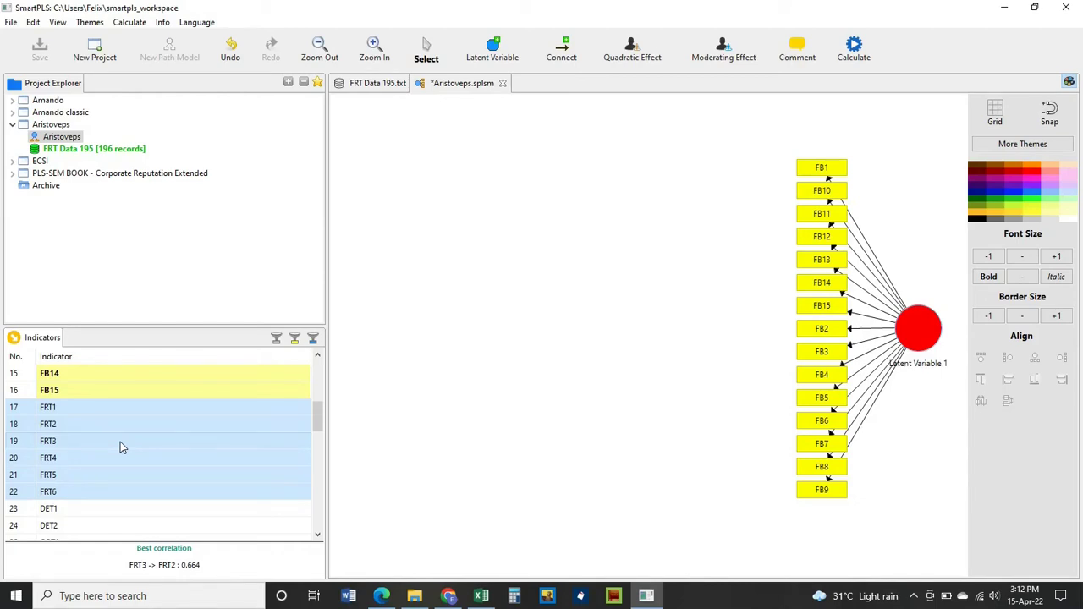
pyautogui.moveTo(120, 442); pyautogui.dragTo(652, 283)
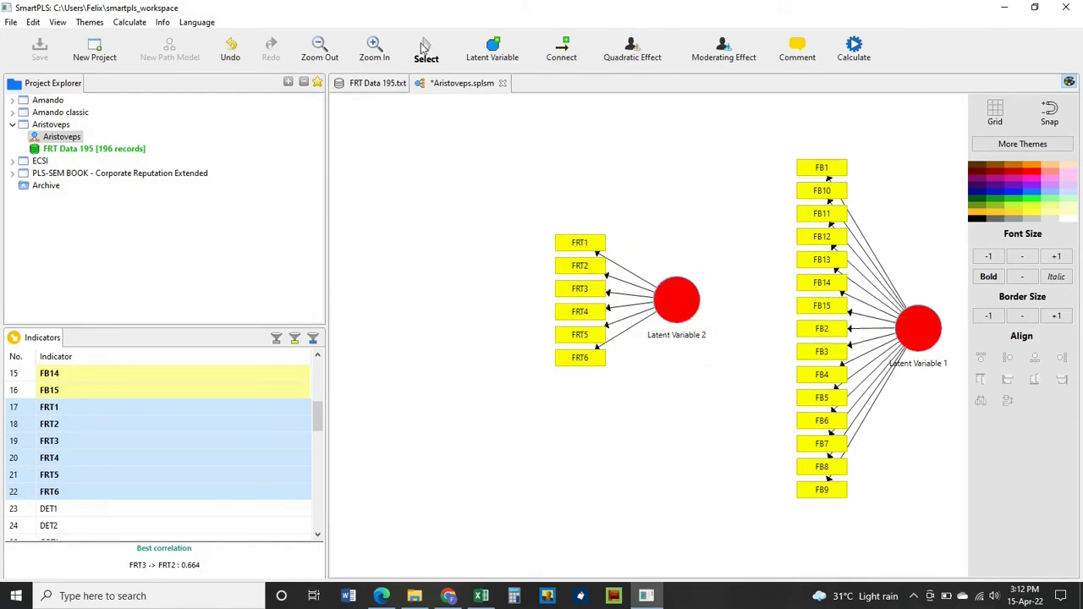
# Move Latent Variable 2 closer to Latent Variable 1
pyautogui.click(674, 303)
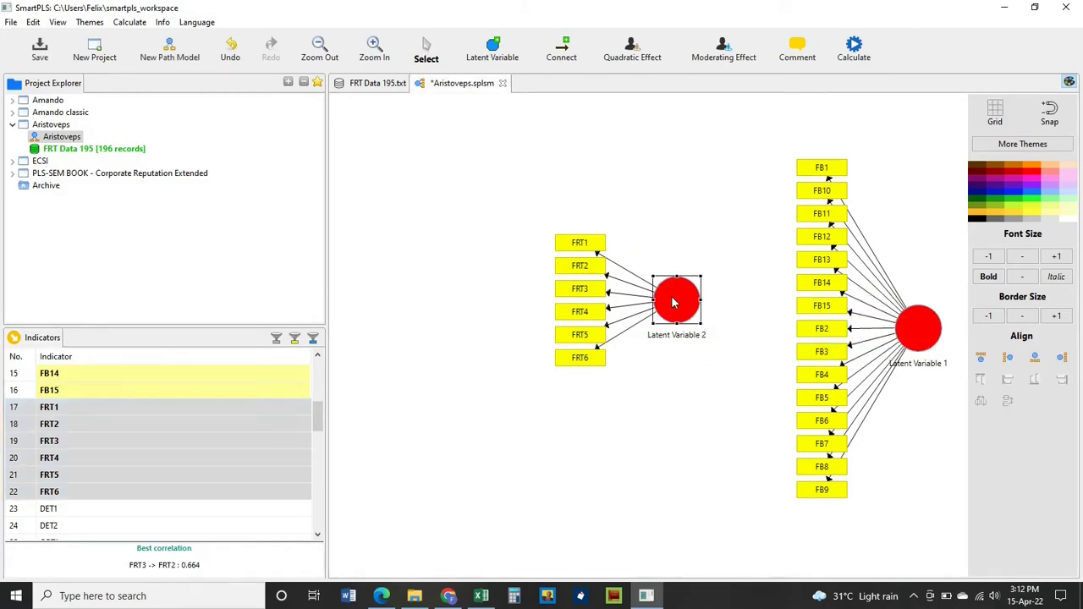
pyautogui.moveTo(675, 302); pyautogui.dragTo(721, 326)
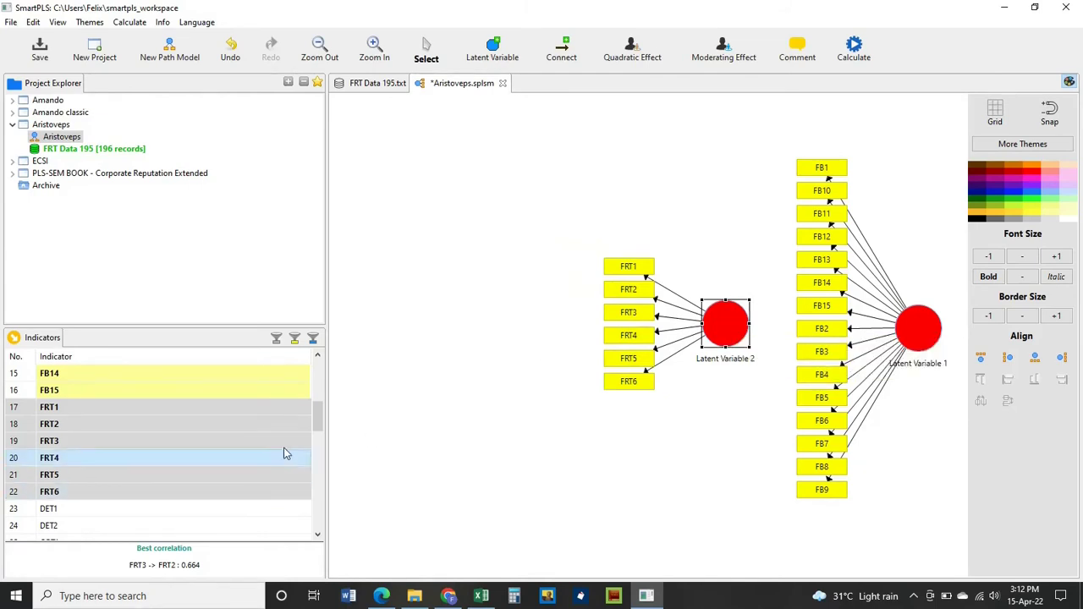
pyautogui.moveTo(319, 423); pyautogui.dragTo(319, 443)
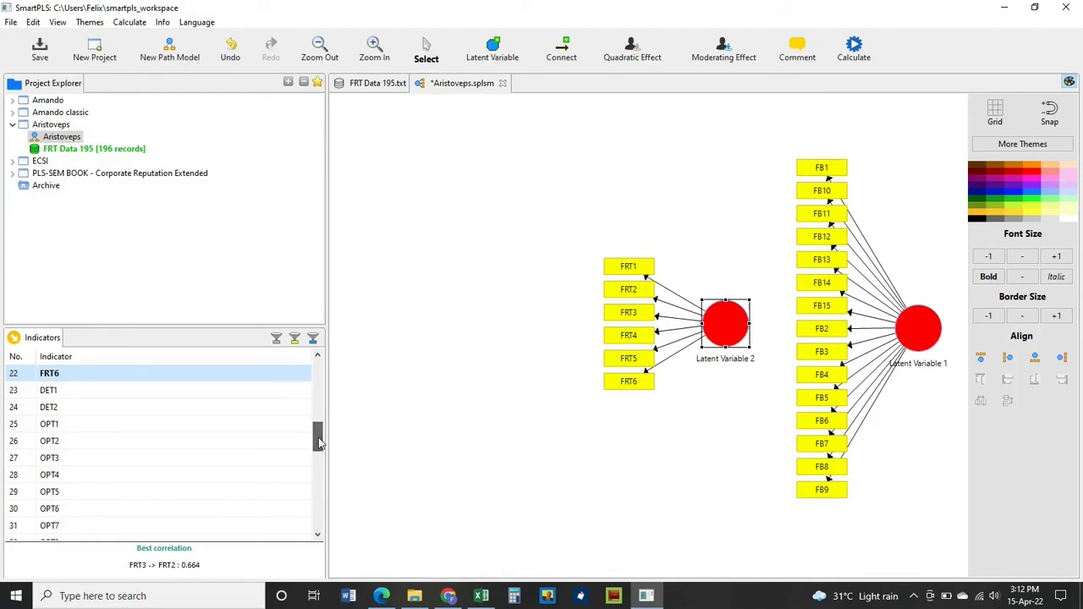
# Create Latent Variable 3 from DET1 and DET2 and move it to the canvas's upper left
pyautogui.click(79, 393)
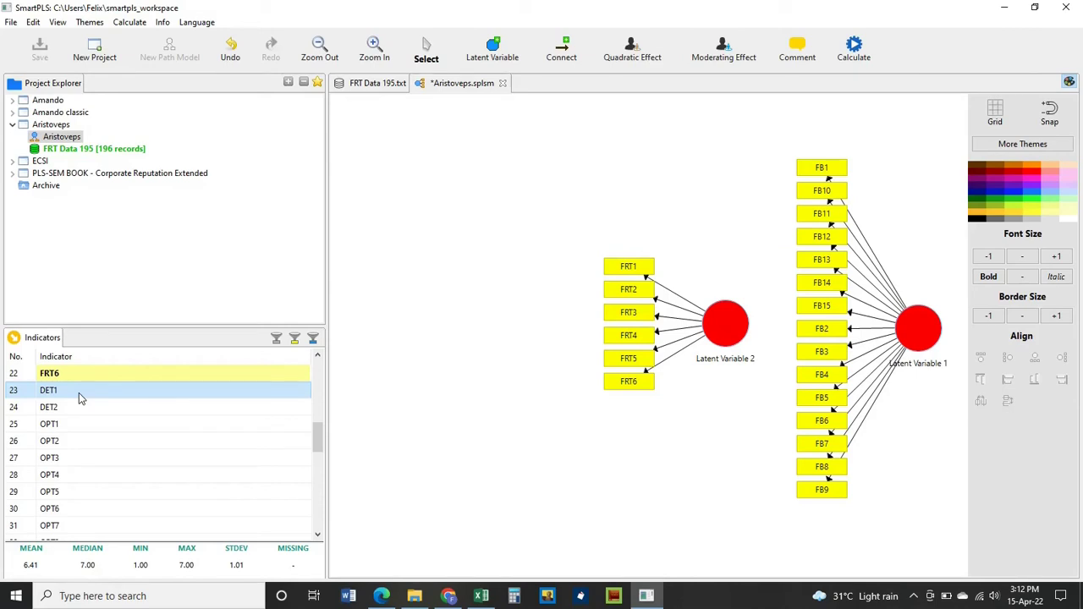
pyautogui.keyDown('ctrl'); pyautogui.click(71, 409); pyautogui.keyUp('ctrl')
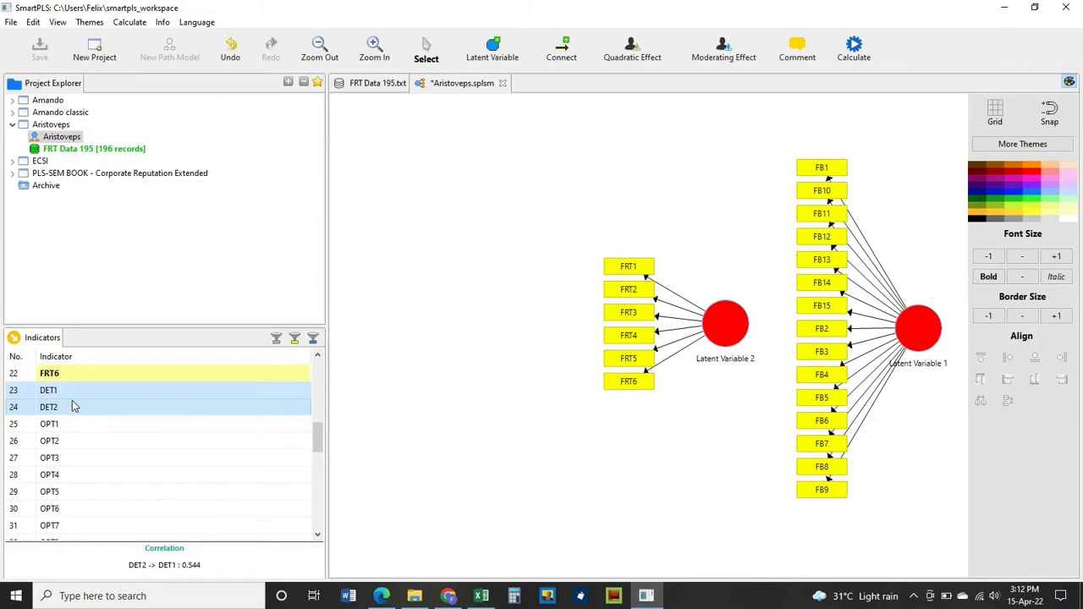
pyautogui.moveTo(74, 406); pyautogui.dragTo(487, 153)
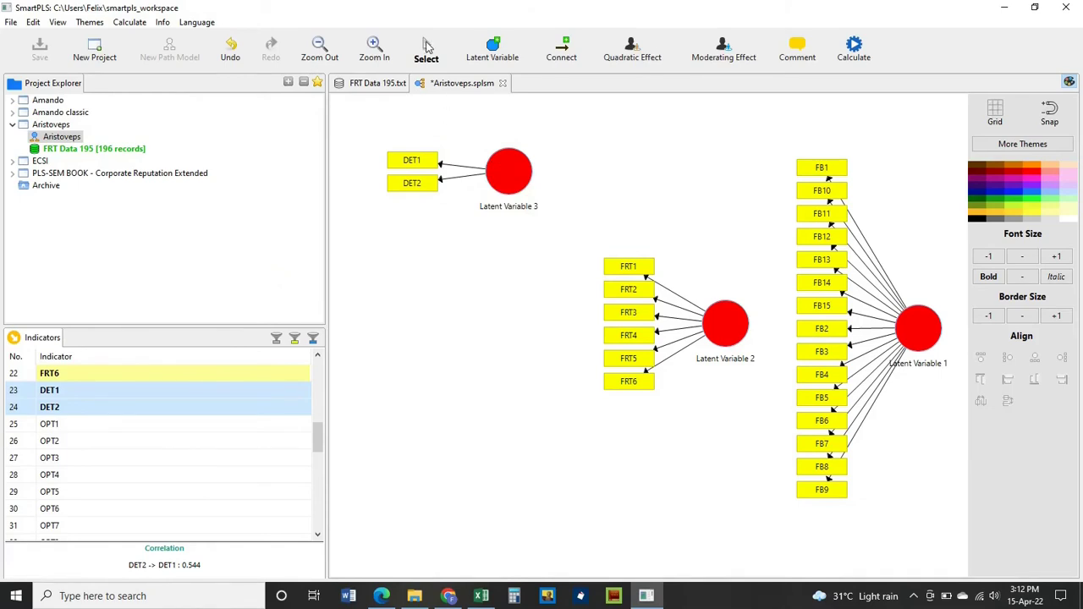
pyautogui.click(428, 45)
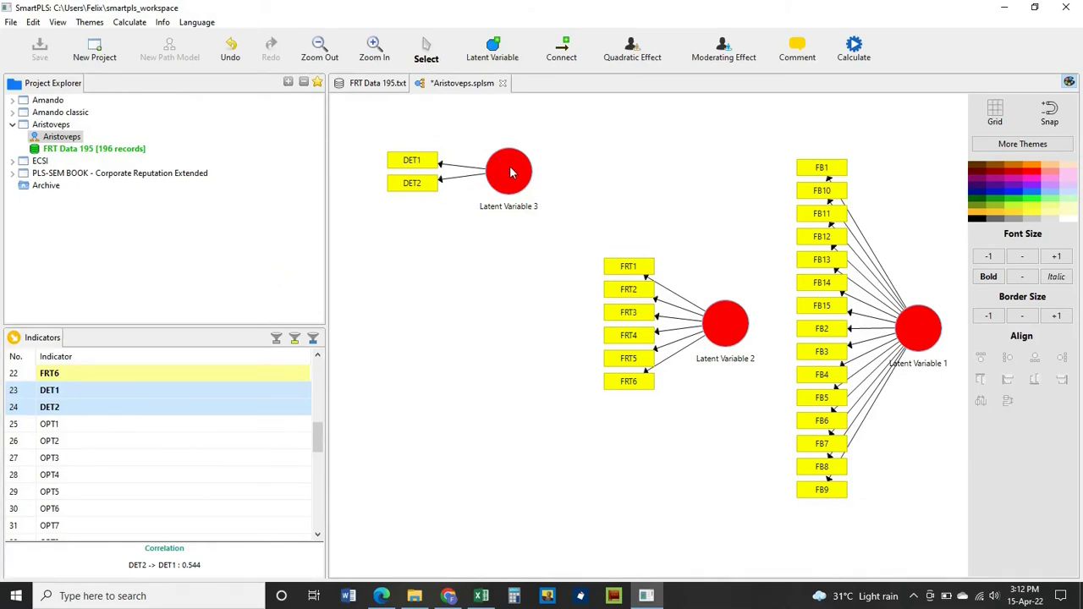
pyautogui.moveTo(512, 173); pyautogui.dragTo(468, 127)
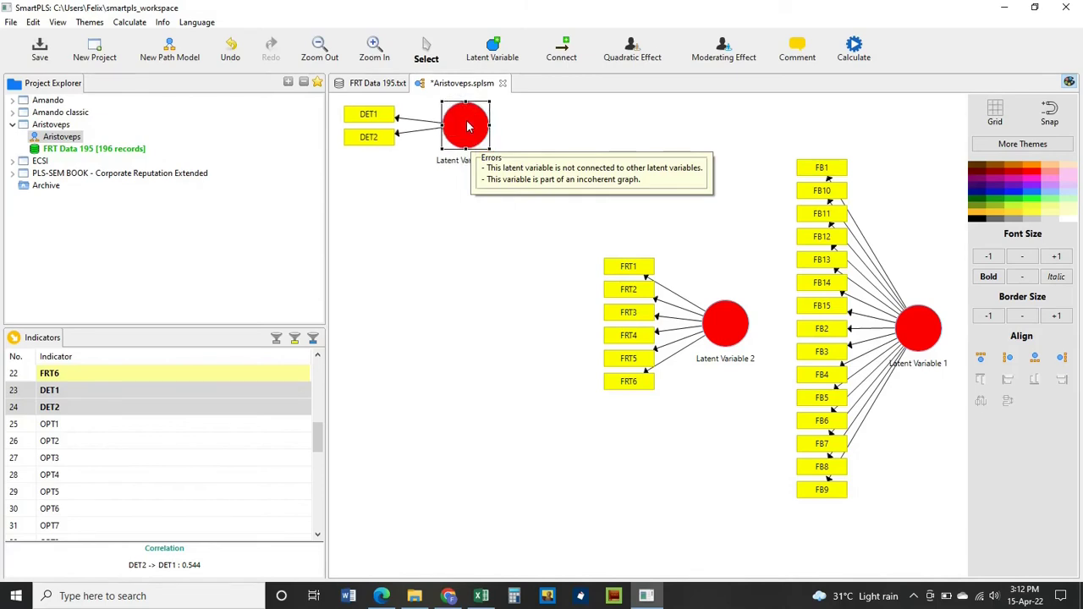
pyautogui.click(458, 202)
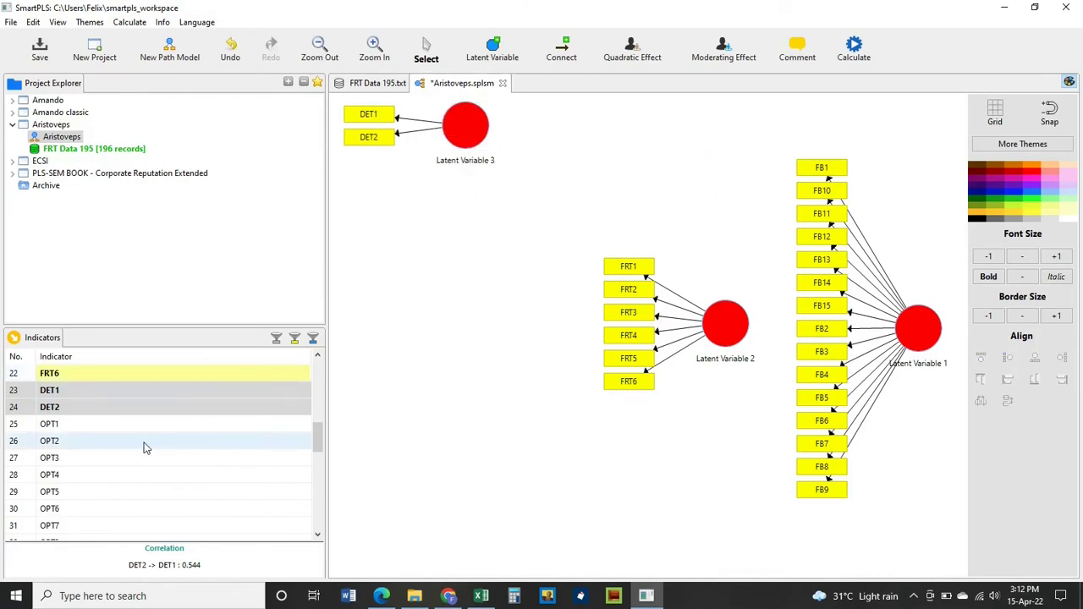
# Select indicators OPT1 through OPT10 and drop them on the canvas as Latent Variable 4
pyautogui.click(71, 425)
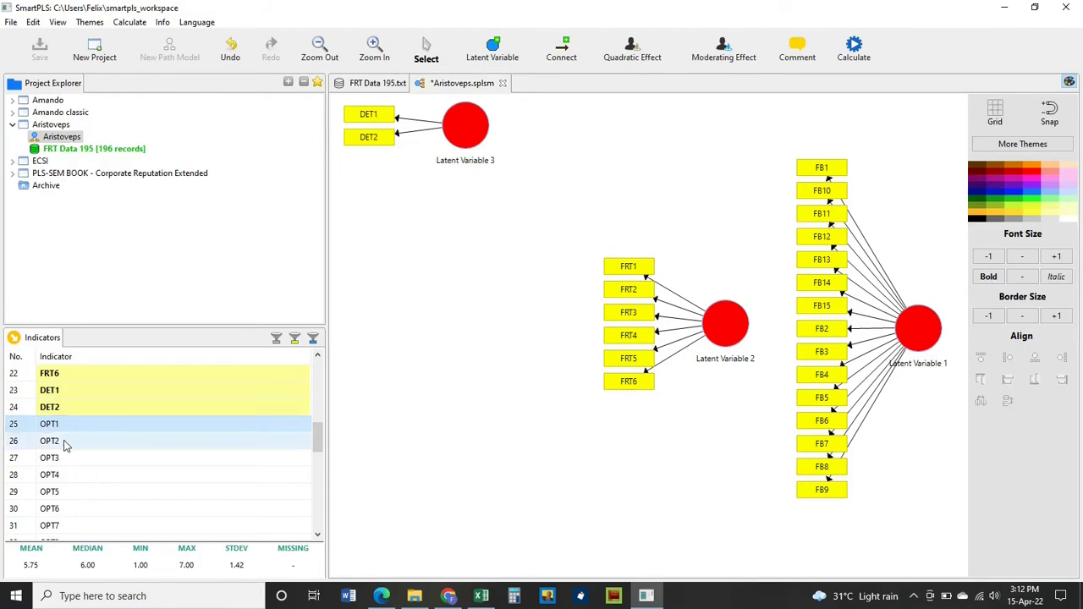
pyautogui.keyDown('ctrl'); pyautogui.click(66, 444); pyautogui.keyUp('ctrl')
pyautogui.keyDown('ctrl'); pyautogui.click(61, 459); pyautogui.keyUp('ctrl')
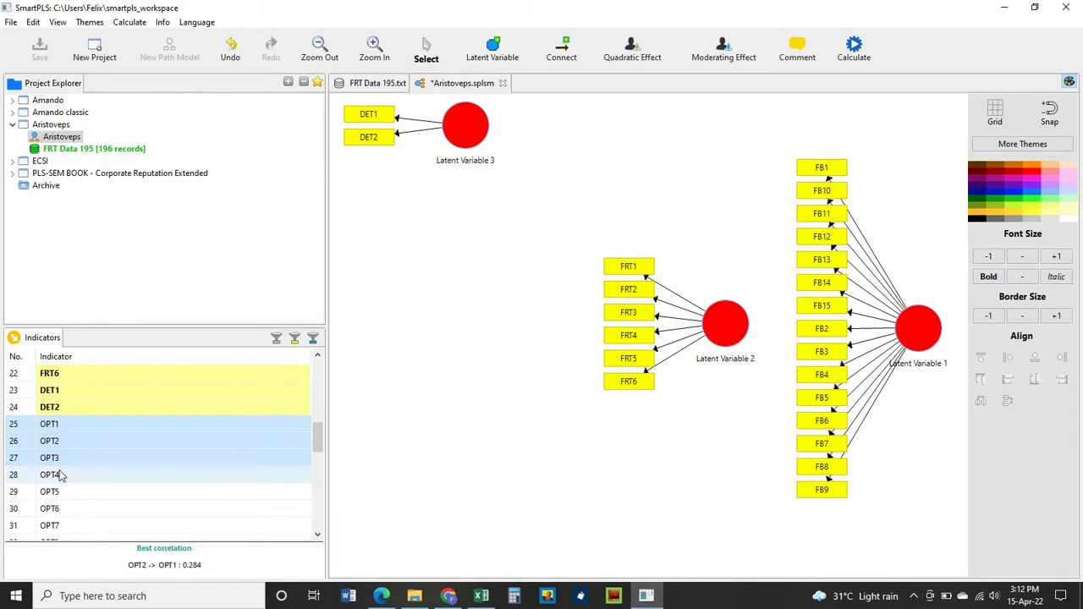
pyautogui.keyDown('ctrl'); pyautogui.click(58, 476); pyautogui.keyUp('ctrl')
pyautogui.keyDown('ctrl'); pyautogui.click(58, 496); pyautogui.keyUp('ctrl')
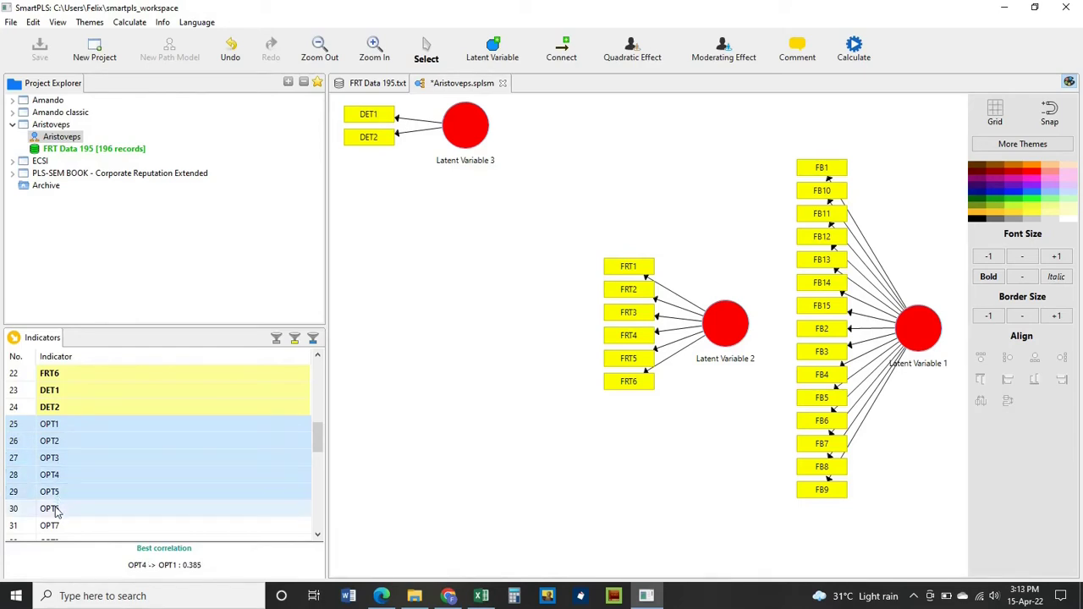
pyautogui.keyDown('ctrl'); pyautogui.click(58, 509); pyautogui.keyUp('ctrl')
pyautogui.keyDown('ctrl'); pyautogui.click(52, 525); pyautogui.keyUp('ctrl')
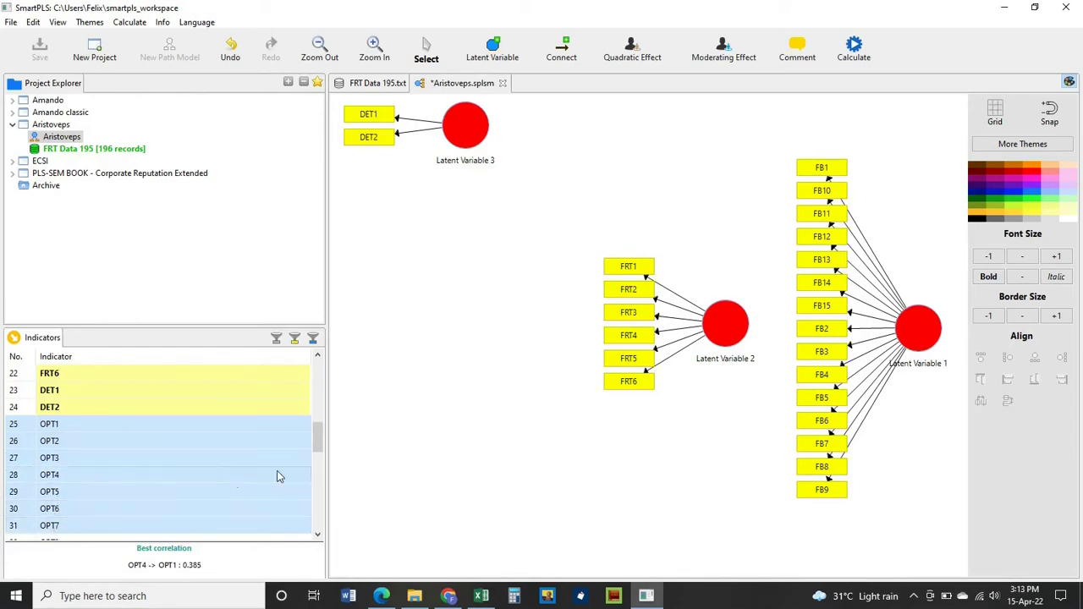
pyautogui.moveTo(316, 437); pyautogui.dragTo(279, 456)
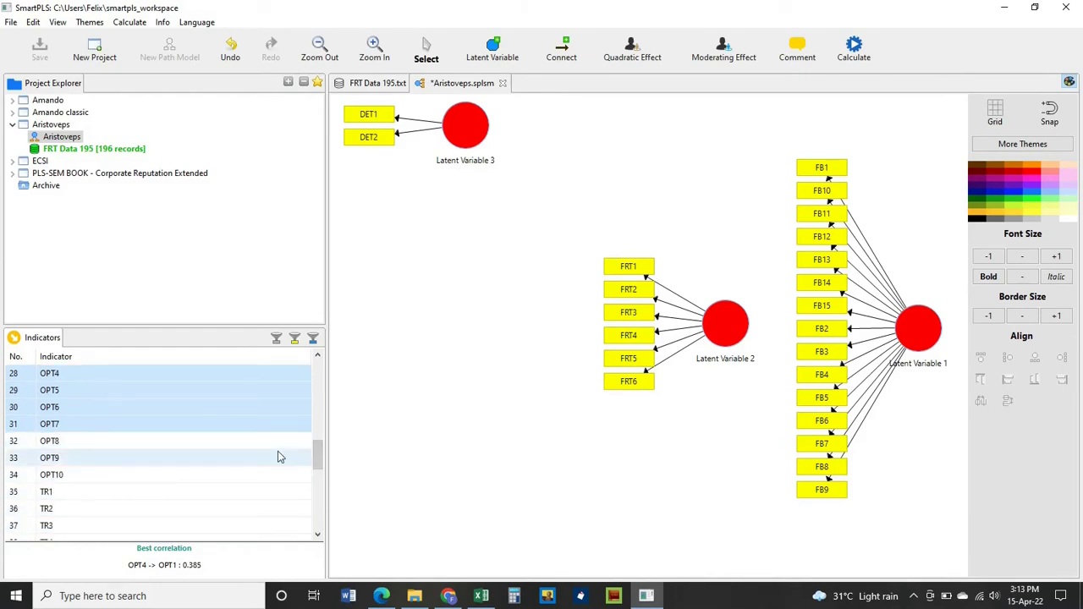
pyautogui.keyDown('ctrl'); pyautogui.click(278, 445); pyautogui.keyUp('ctrl')
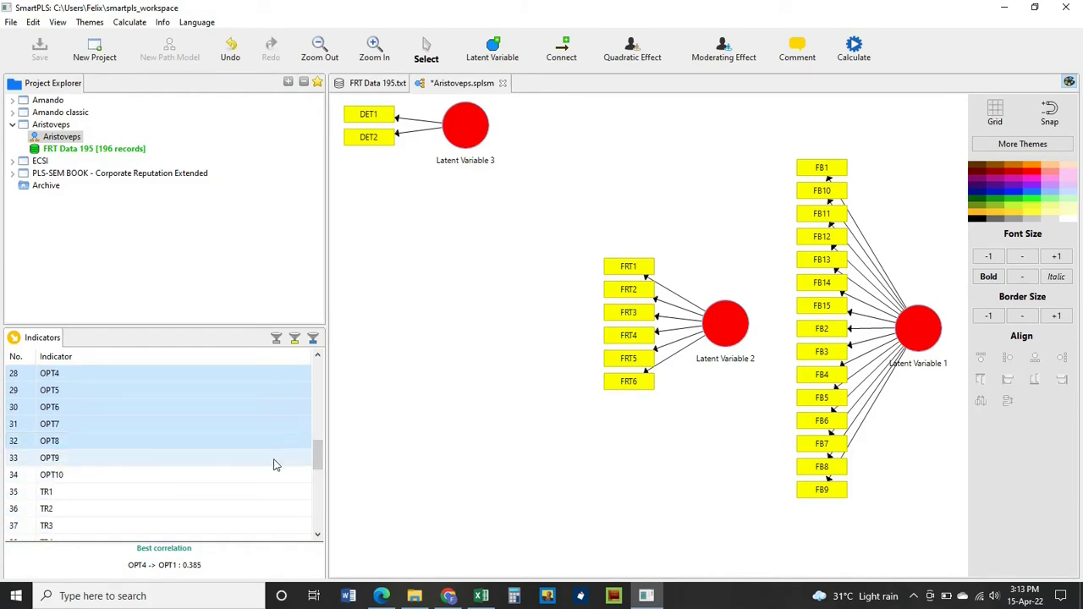
pyautogui.keyDown('ctrl'); pyautogui.click(273, 462); pyautogui.keyUp('ctrl')
pyautogui.keyDown('ctrl'); pyautogui.click(271, 472); pyautogui.keyUp('ctrl')
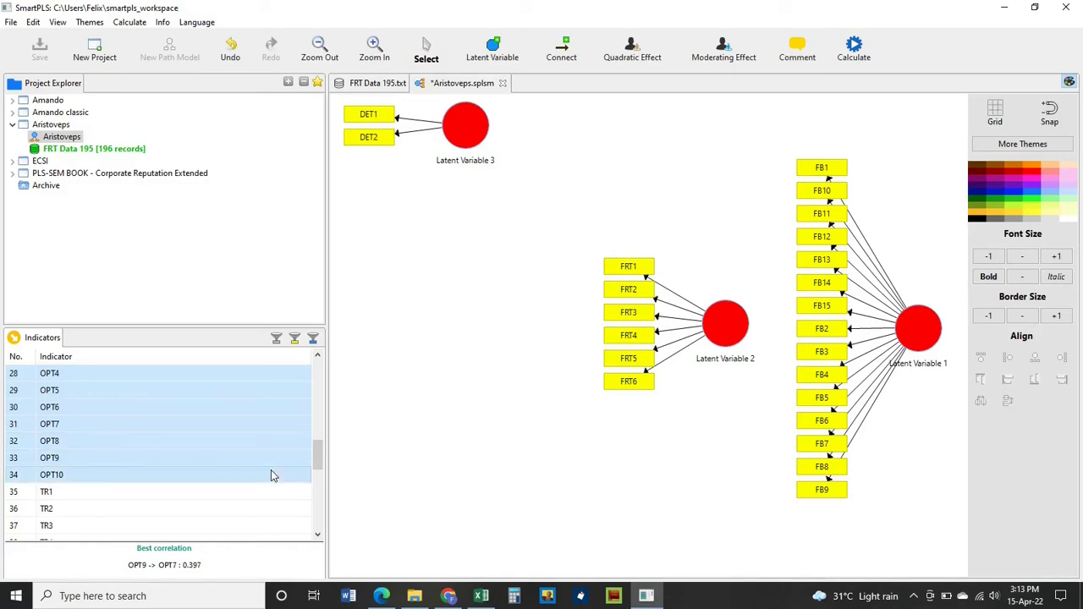
pyautogui.moveTo(226, 417); pyautogui.dragTo(481, 248)
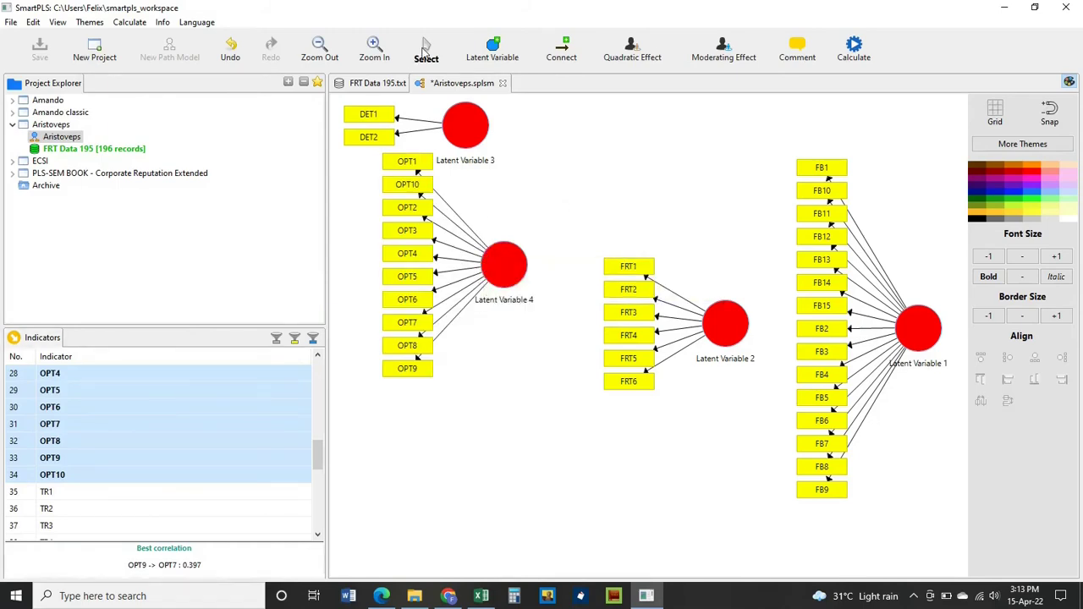
# Move Latent Variable 4 up-left so it sits beneath Latent Variable 3 (DET)
pyautogui.click(510, 273)
pyautogui.moveTo(511, 272); pyautogui.dragTo(476, 256)
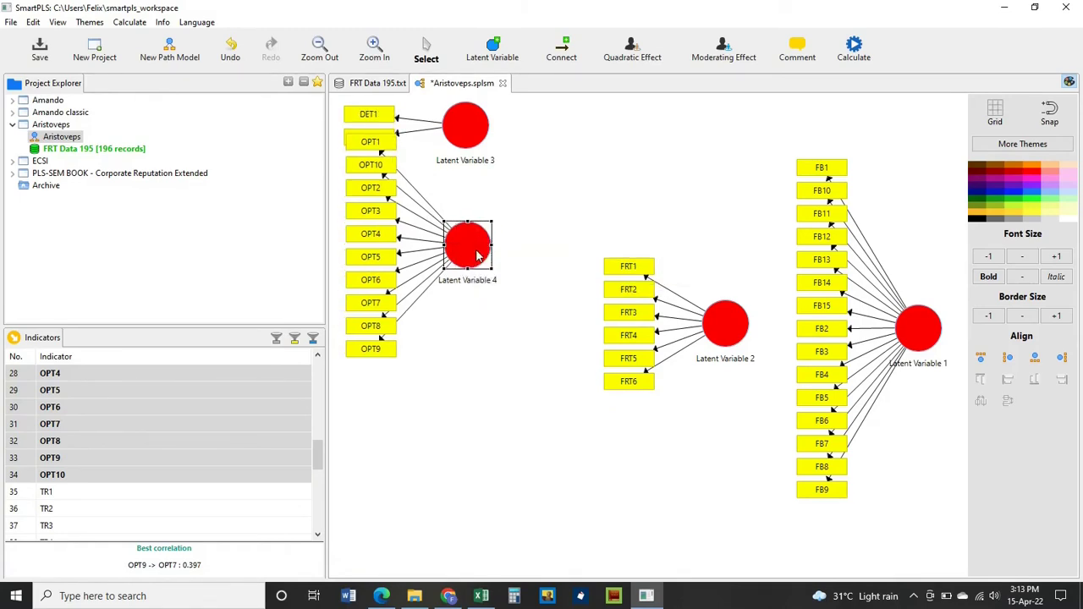
pyautogui.click(483, 358)
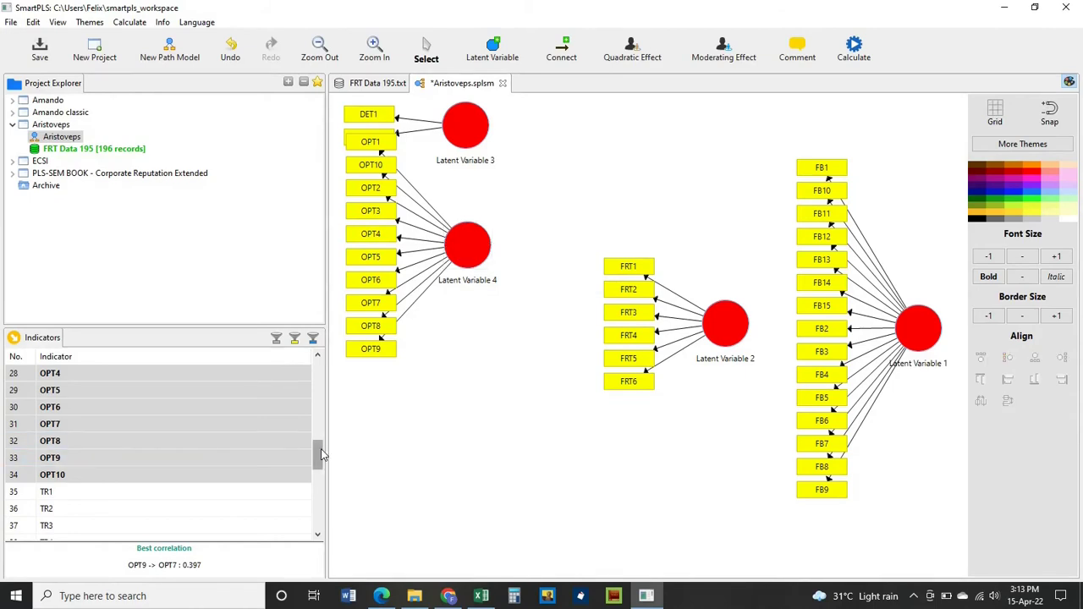
pyautogui.moveTo(318, 446); pyautogui.dragTo(319, 470)
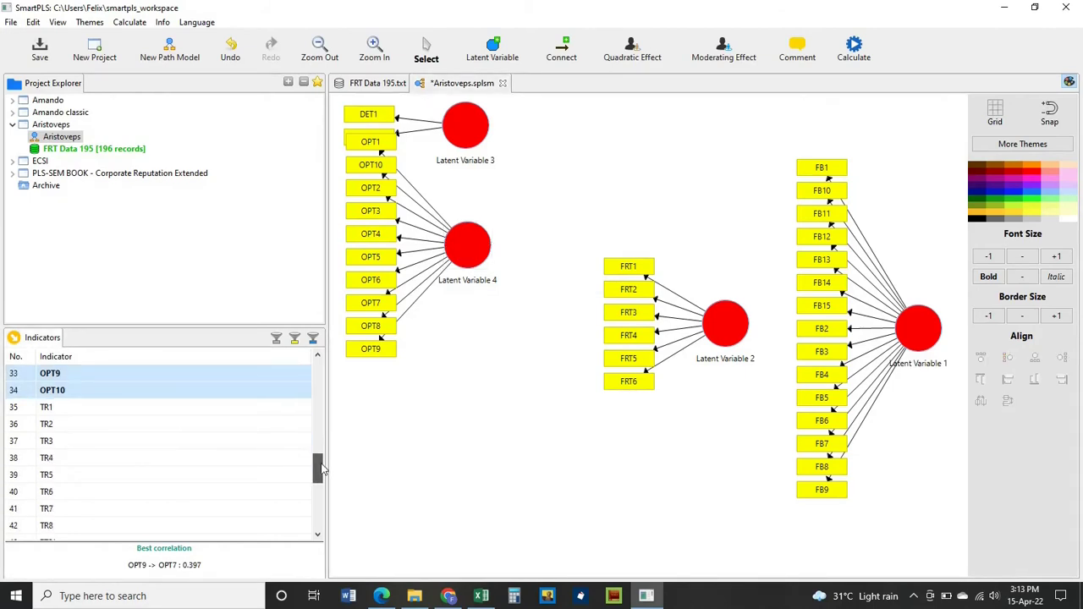
# Select indicators TR1 through TR8 and drop them on the canvas as Latent Variable 5
pyautogui.click(136, 412)
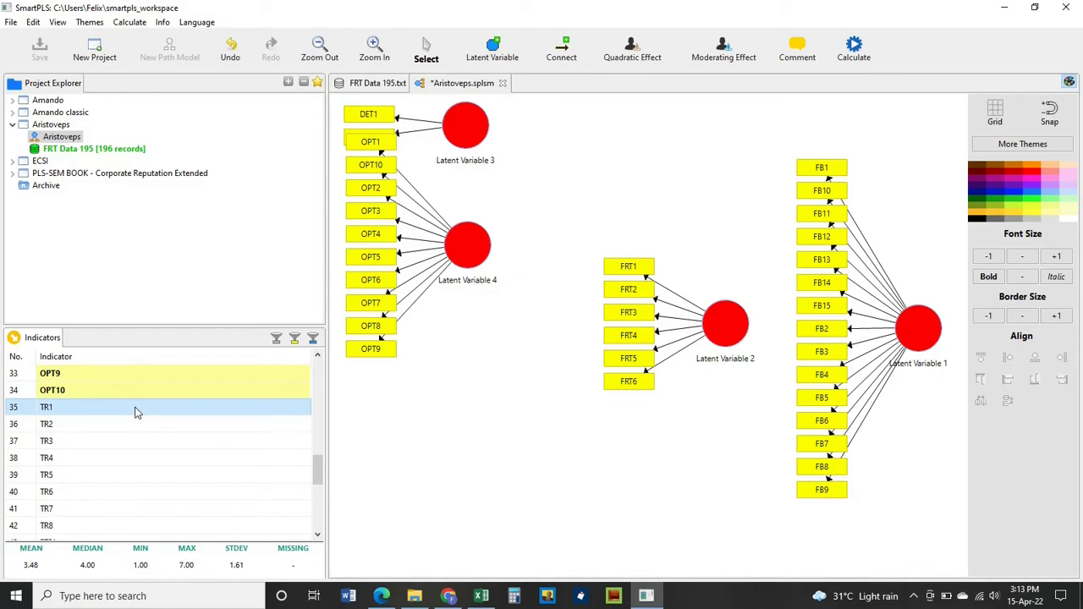
pyautogui.keyDown('ctrl'); pyautogui.click(129, 421); pyautogui.keyUp('ctrl')
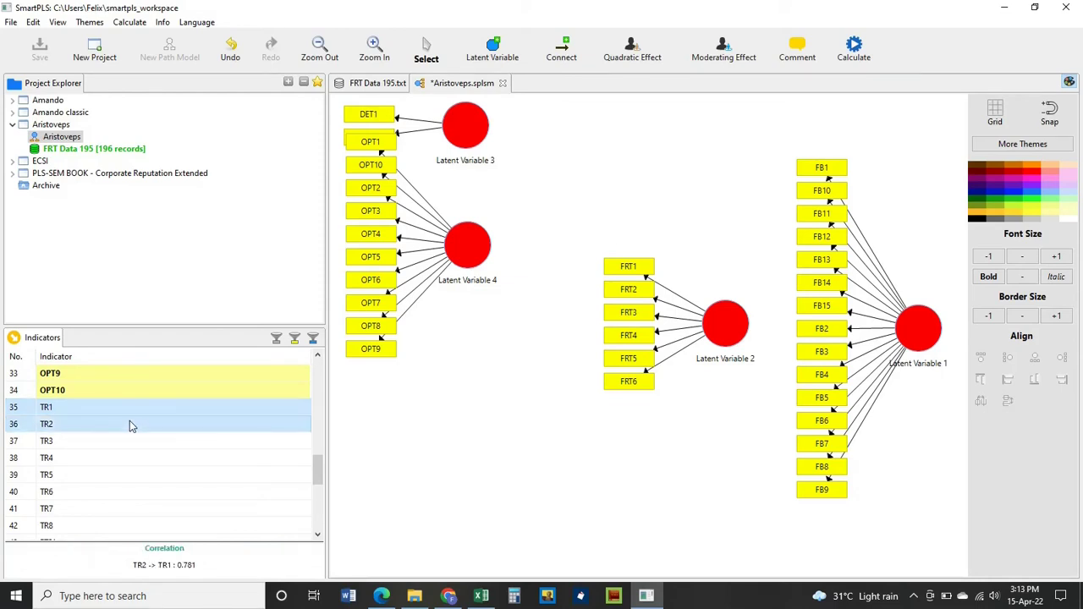
pyautogui.keyDown('ctrl'); pyautogui.click(125, 440); pyautogui.keyUp('ctrl')
pyautogui.keyDown('ctrl'); pyautogui.click(122, 455); pyautogui.keyUp('ctrl')
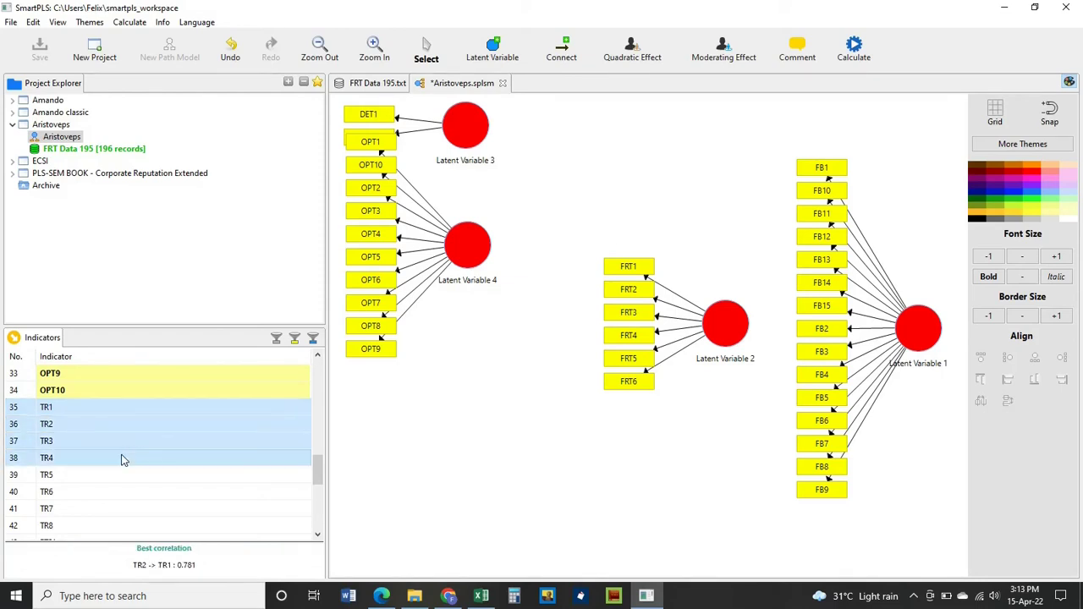
pyautogui.keyDown('ctrl'); pyautogui.click(119, 476); pyautogui.keyUp('ctrl')
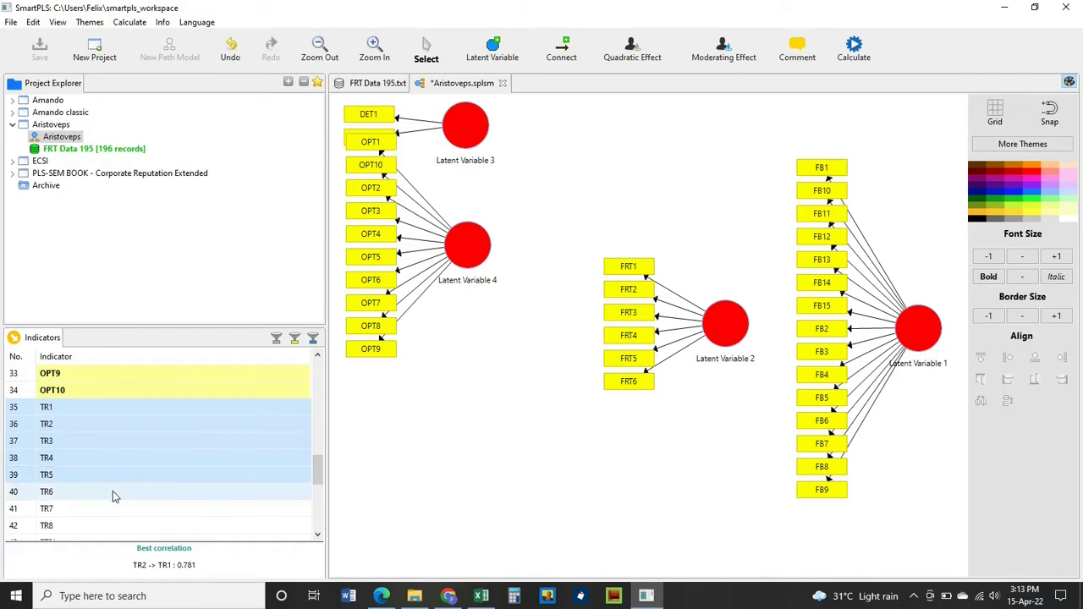
pyautogui.keyDown('ctrl'); pyautogui.click(113, 490); pyautogui.keyUp('ctrl')
pyautogui.keyDown('ctrl'); pyautogui.click(110, 511); pyautogui.keyUp('ctrl')
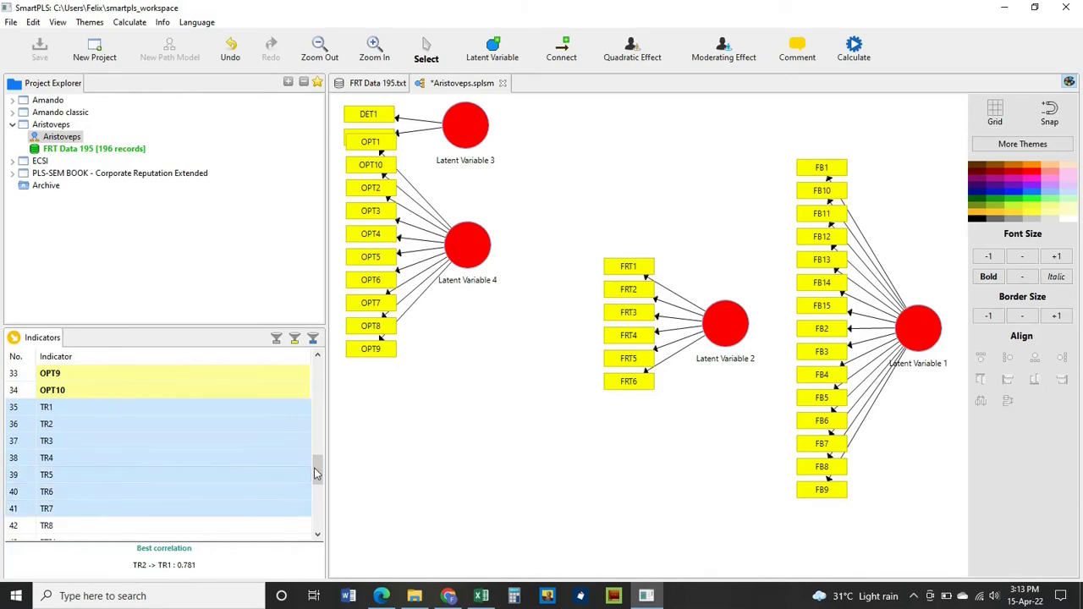
pyautogui.moveTo(317, 468); pyautogui.dragTo(316, 479)
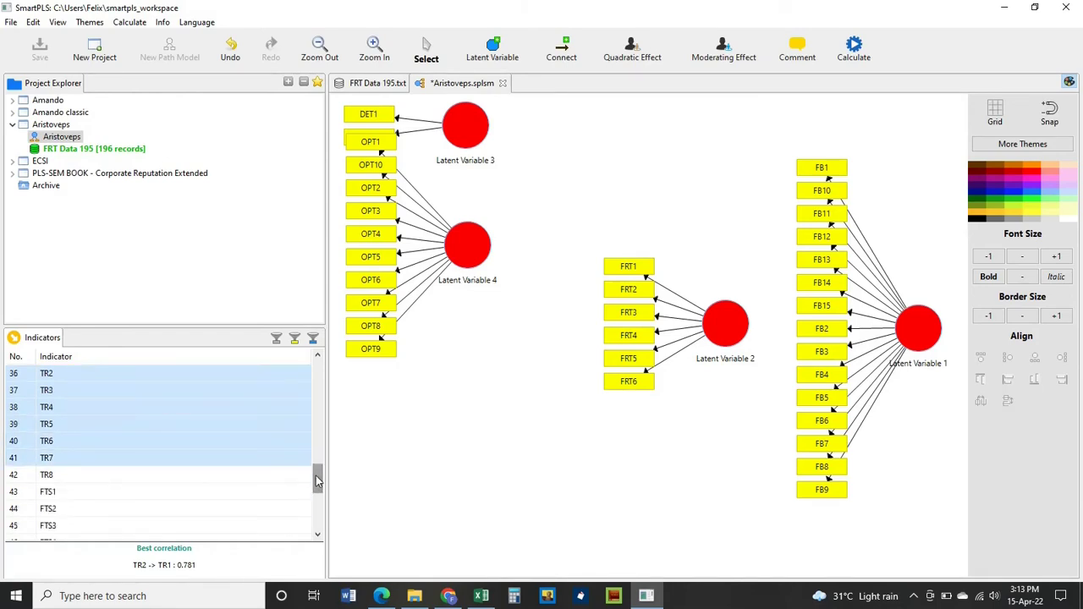
pyautogui.keyDown('ctrl'); pyautogui.click(240, 472); pyautogui.keyUp('ctrl')
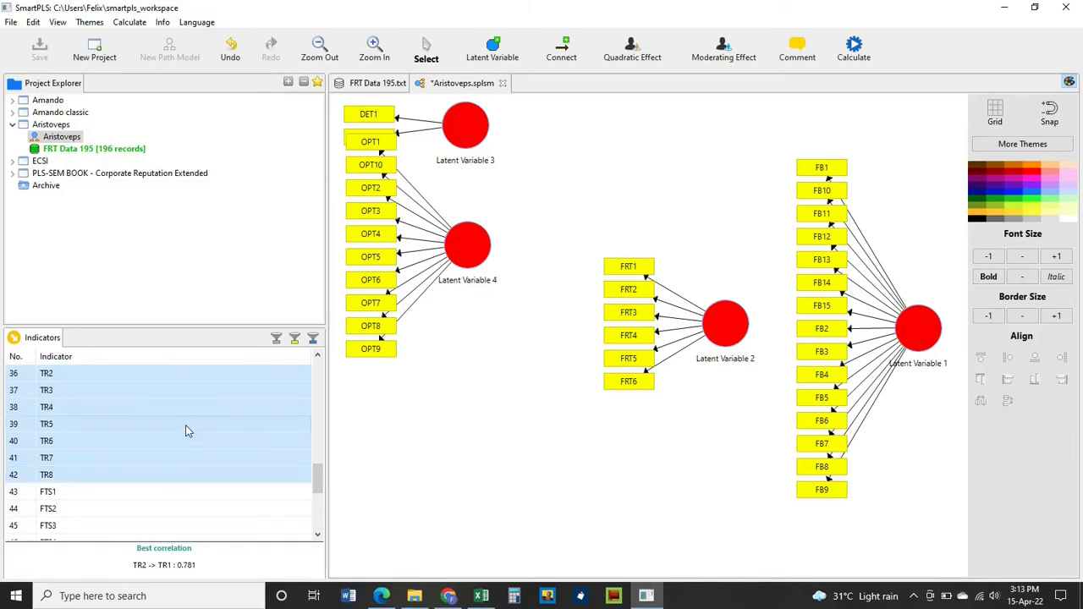
pyautogui.moveTo(188, 431); pyautogui.dragTo(453, 417)
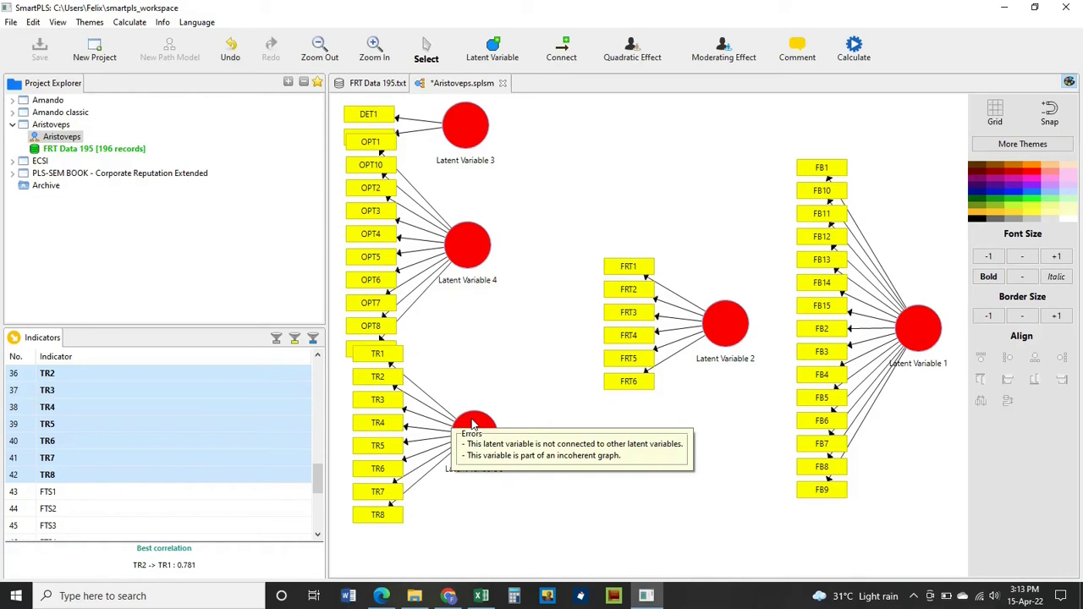
# Nudge Latent Variable 5 up so it sits beneath the OPT construct
pyautogui.click(472, 423)
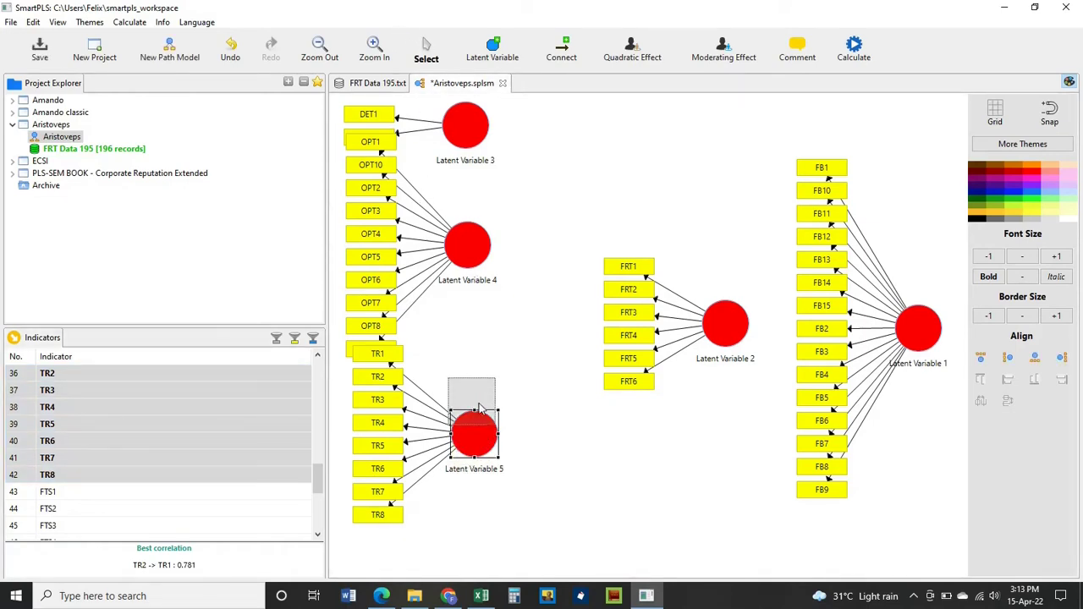
pyautogui.moveTo(479, 409)
pyautogui.mouseDown()
pyautogui.moveTo(476, 373)
pyautogui.moveTo(477, 403)
pyautogui.mouseUp()
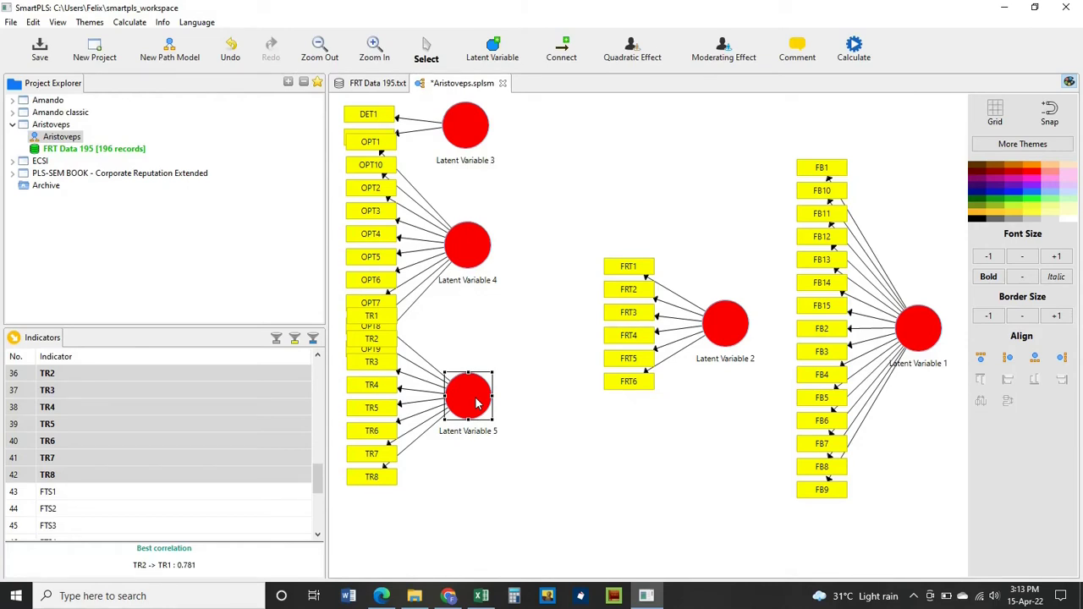
pyautogui.click(319, 480)
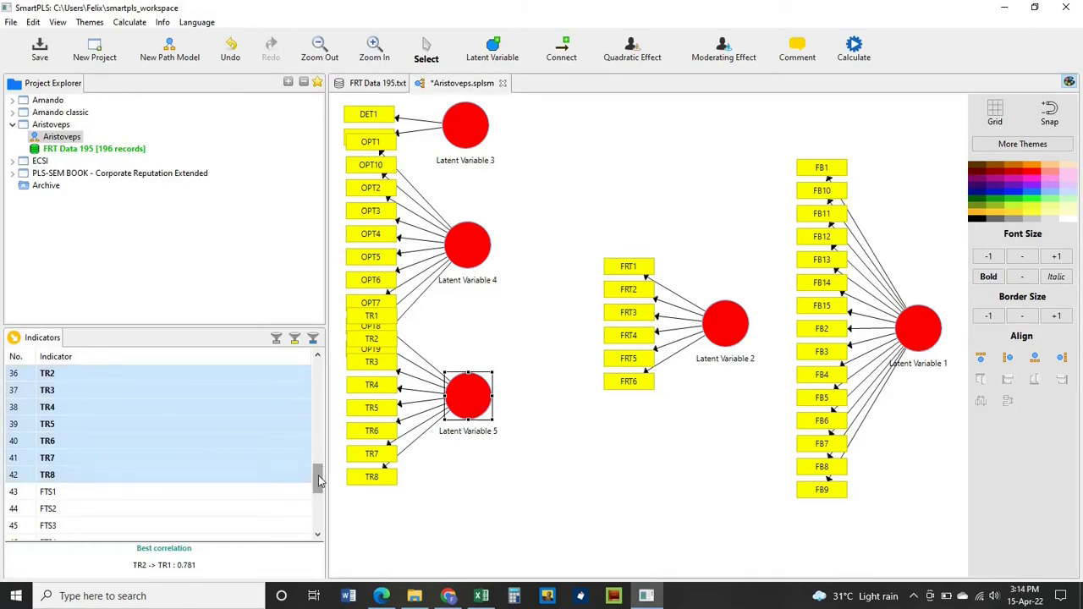
pyautogui.moveTo(319, 480); pyautogui.dragTo(319, 491)
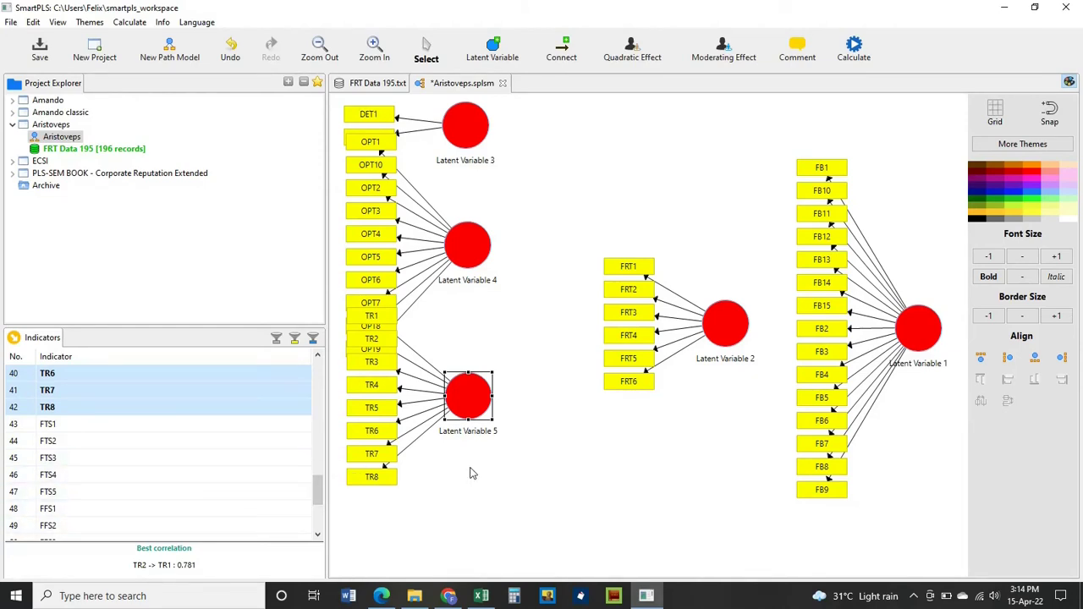
# Drag indicators FTS1–FTS5 onto the lower left of the canvas to form Latent Variable 6
pyautogui.click(189, 423)
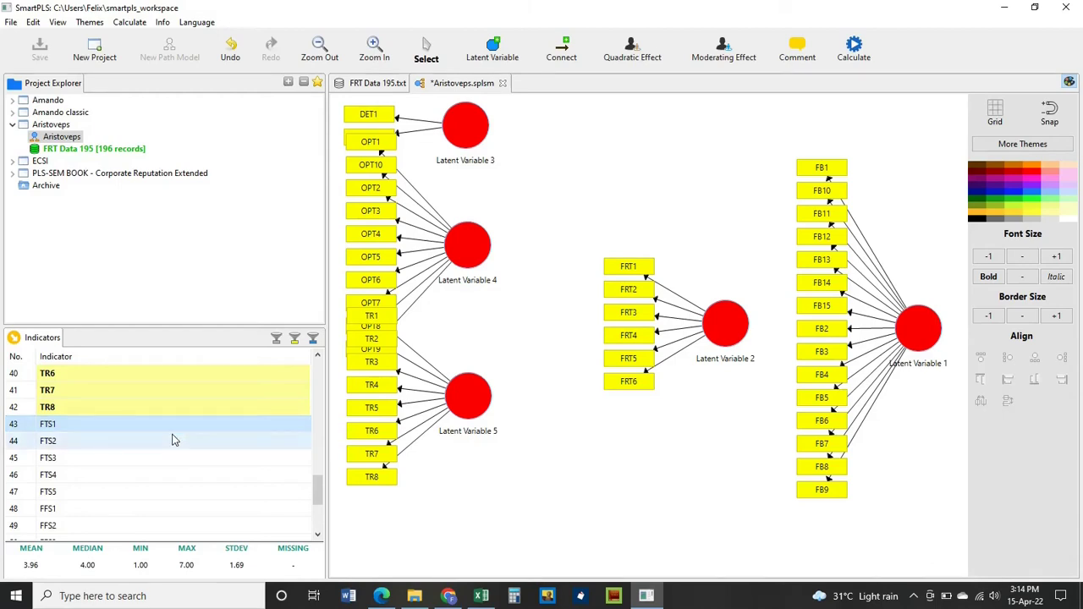
pyautogui.keyDown('ctrl'); pyautogui.click(174, 439); pyautogui.keyUp('ctrl')
pyautogui.keyDown('ctrl'); pyautogui.click(160, 458); pyautogui.keyUp('ctrl')
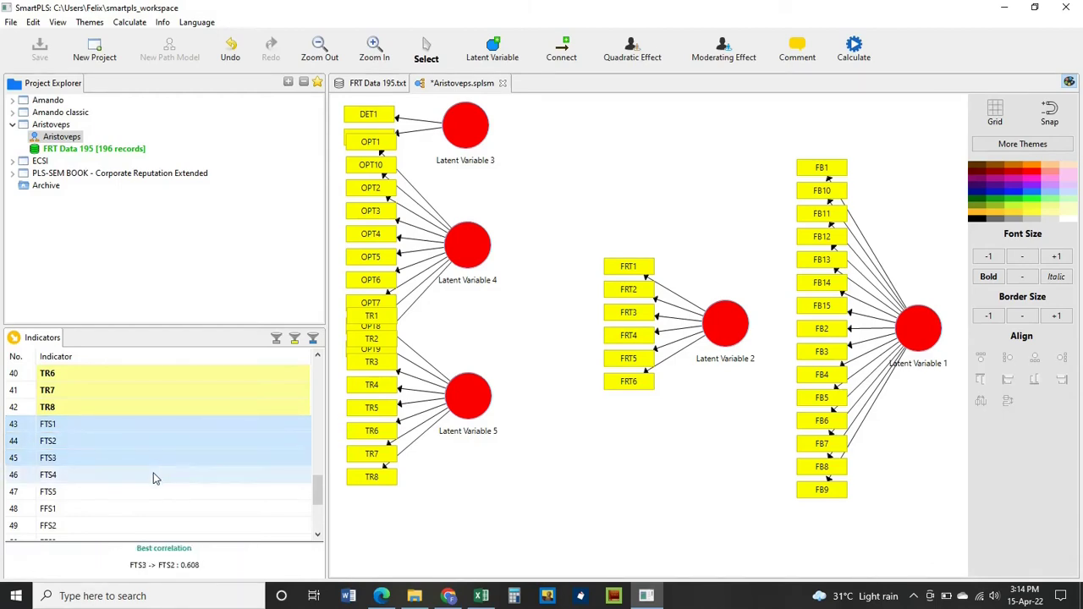
pyautogui.keyDown('ctrl'); pyautogui.click(154, 476); pyautogui.keyUp('ctrl')
pyautogui.keyDown('ctrl'); pyautogui.click(149, 492); pyautogui.keyUp('ctrl')
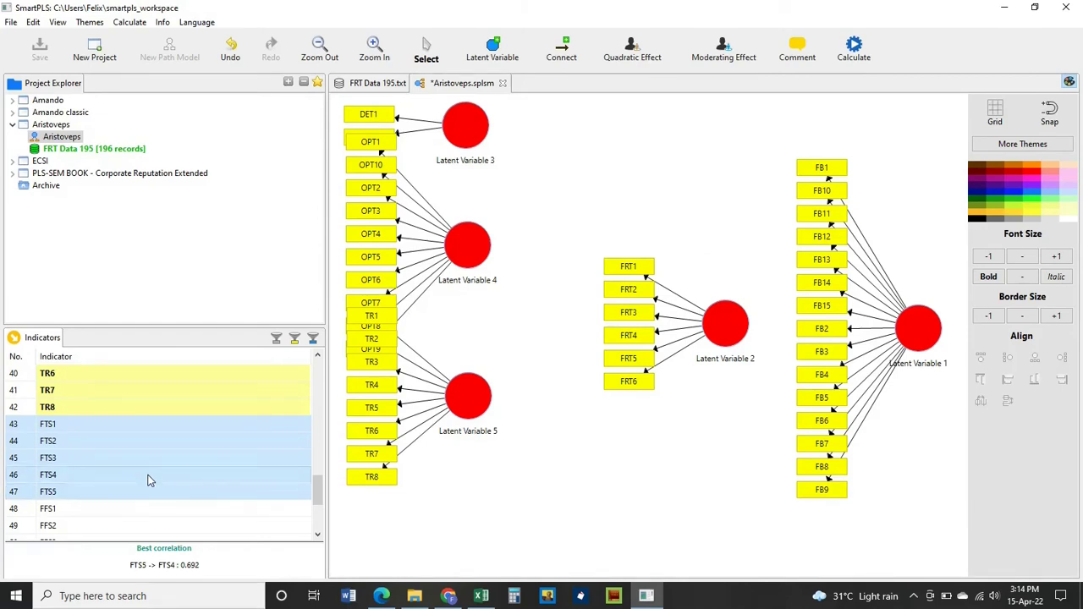
pyautogui.moveTo(149, 480); pyautogui.dragTo(471, 513)
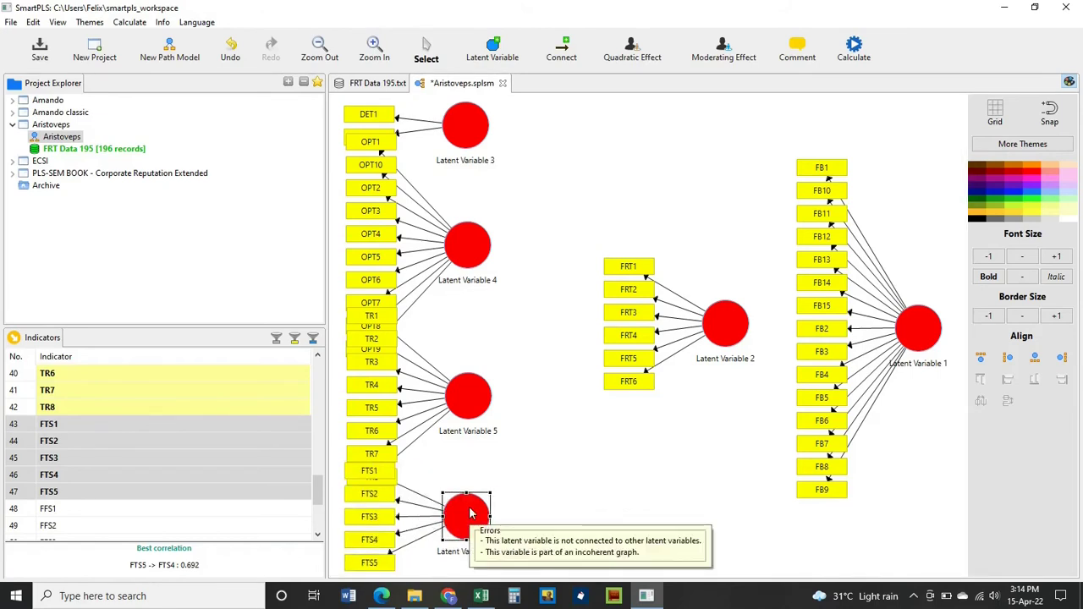
pyautogui.moveTo(318, 495); pyautogui.dragTo(318, 514)
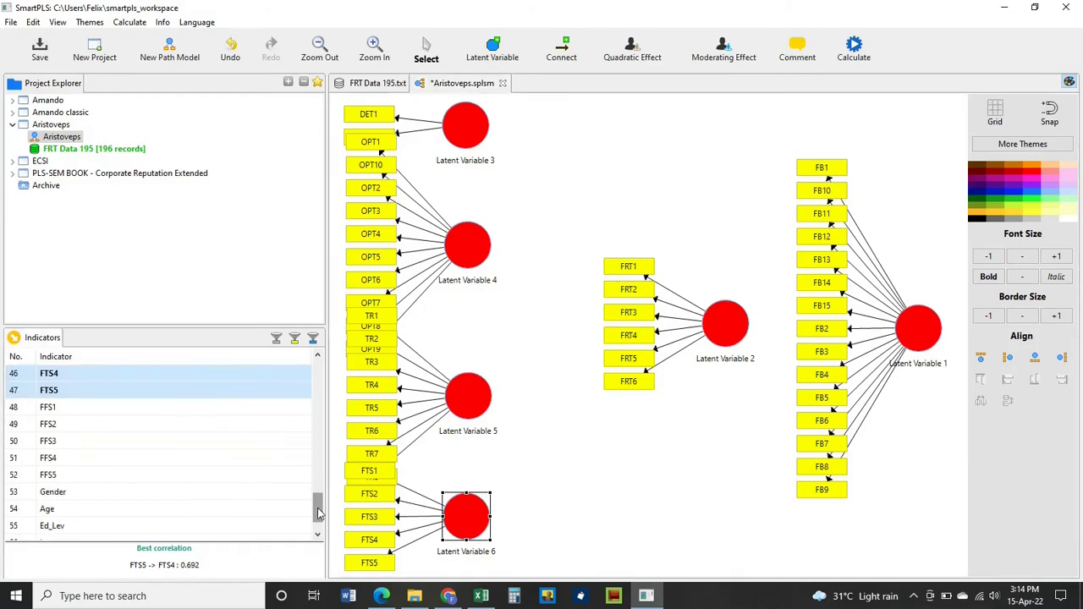
# Drop indicators FFS1–FFS5 at the bottom centre of the canvas to form Latent Variable 7
pyautogui.click(153, 413)
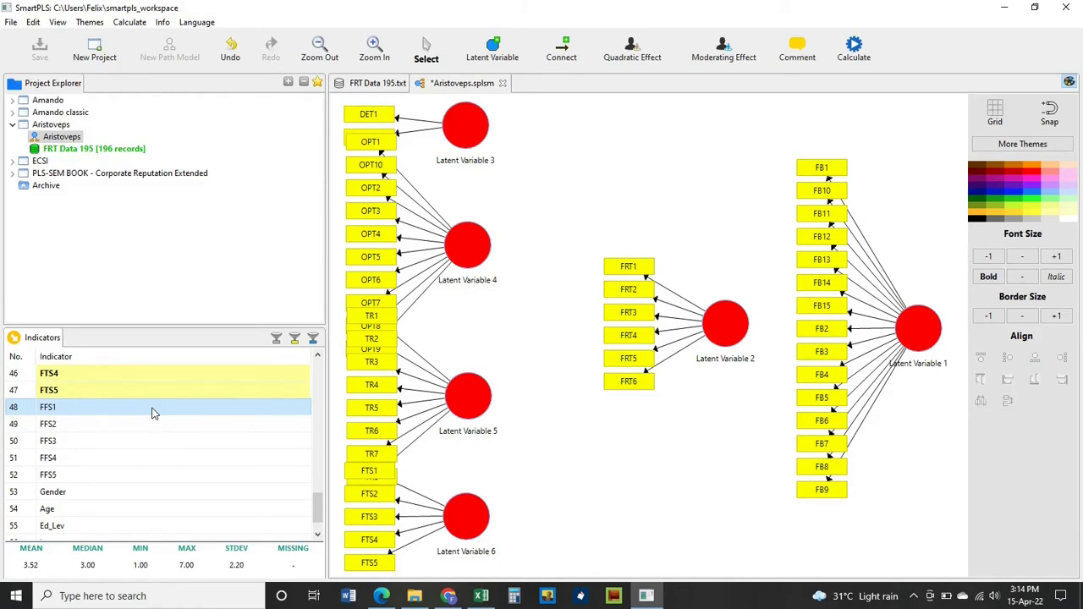
pyautogui.keyDown('ctrl'); pyautogui.click(149, 419); pyautogui.keyUp('ctrl')
pyautogui.keyDown('ctrl'); pyautogui.click(143, 439); pyautogui.keyUp('ctrl')
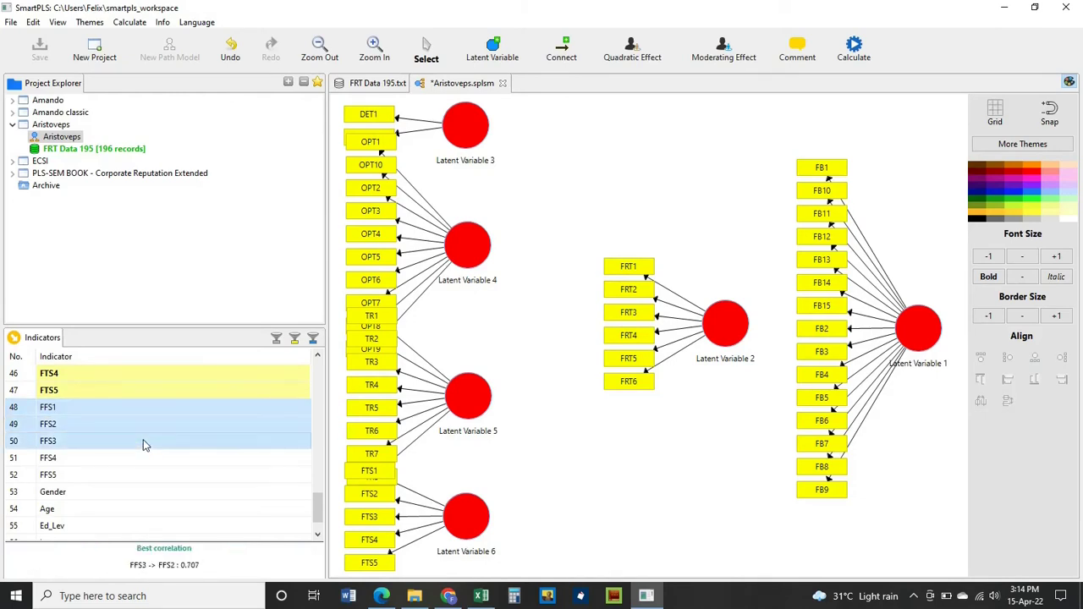
pyautogui.keyDown('ctrl'); pyautogui.click(139, 455); pyautogui.keyUp('ctrl')
pyautogui.keyDown('ctrl'); pyautogui.click(135, 476); pyautogui.keyUp('ctrl')
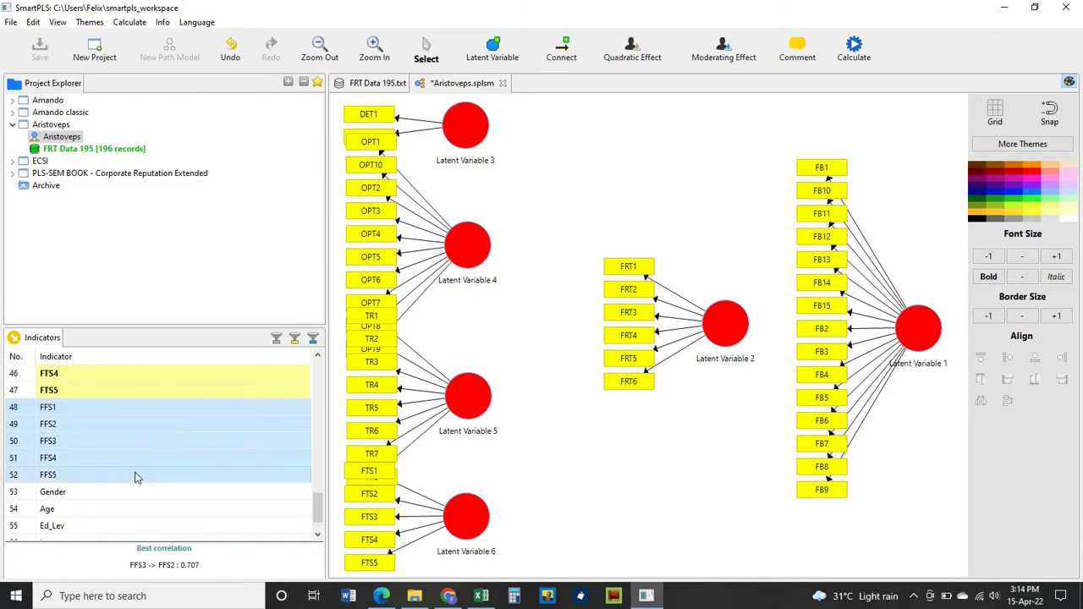
pyautogui.moveTo(144, 430); pyautogui.dragTo(644, 472)
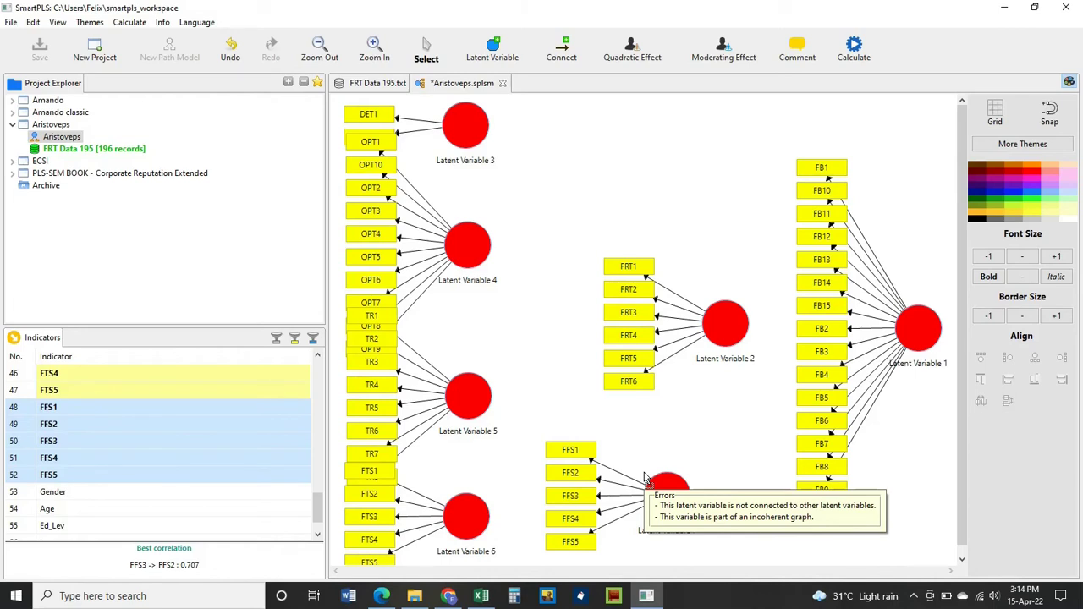
# Shift Latent Variable 3 right, 4 up-left, 5 left, and 7 down-left beside Latent Variable 6
pyautogui.click(471, 131)
pyautogui.moveTo(511, 129); pyautogui.dragTo(512, 127)
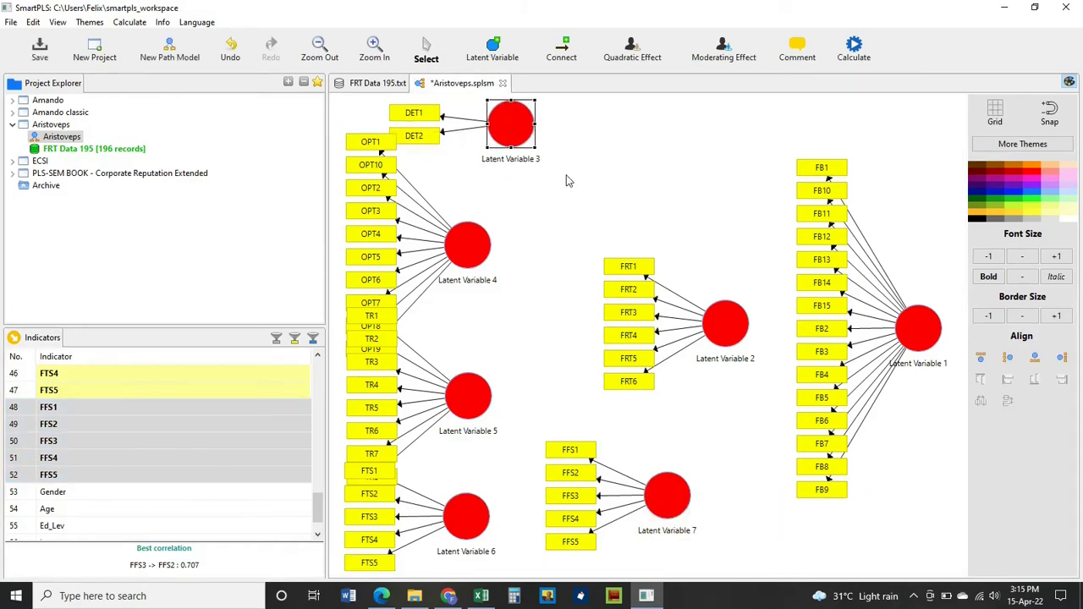
pyautogui.click(601, 177)
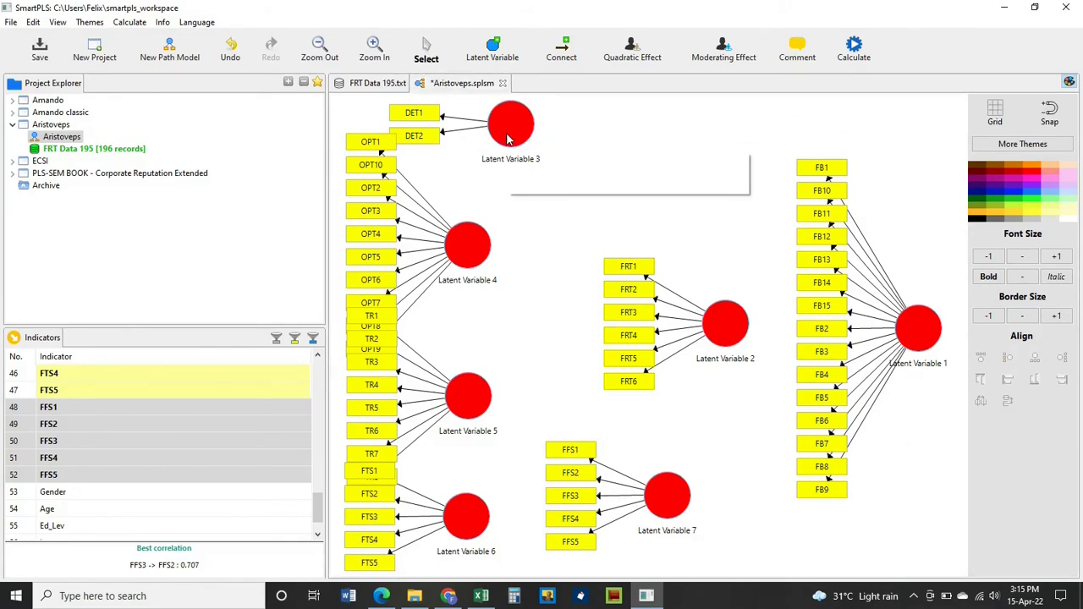
pyautogui.moveTo(508, 139); pyautogui.dragTo(525, 138)
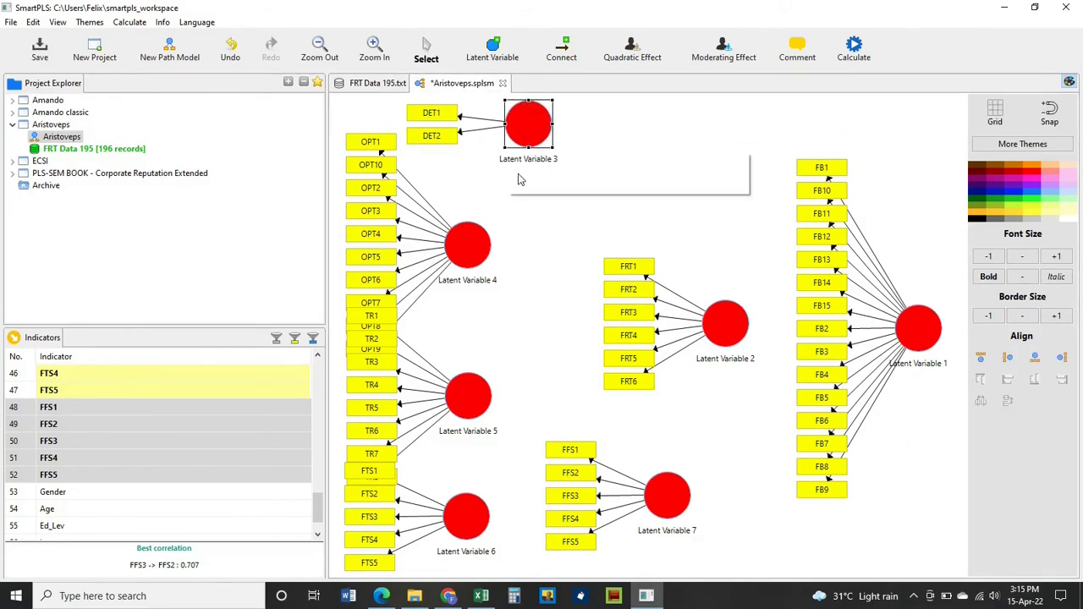
pyautogui.moveTo(472, 265); pyautogui.dragTo(453, 201)
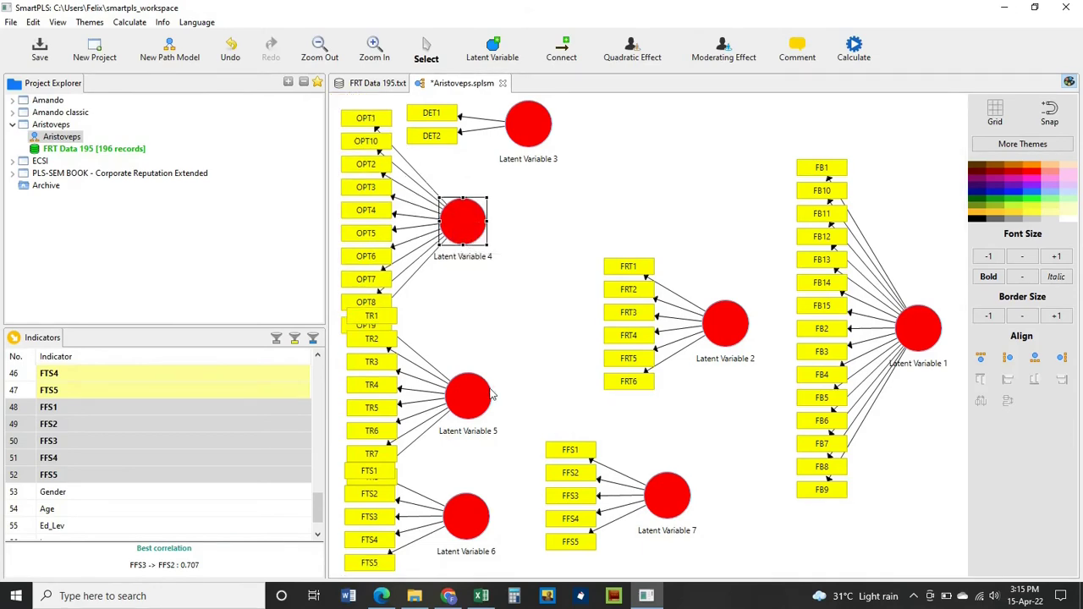
pyautogui.moveTo(473, 399); pyautogui.dragTo(454, 405)
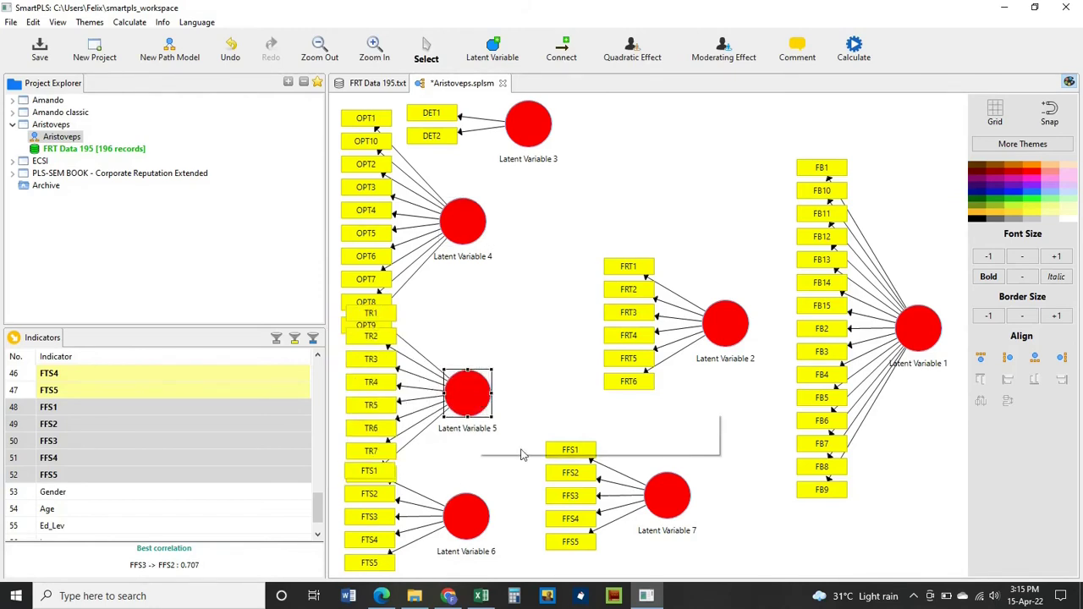
pyautogui.moveTo(675, 491); pyautogui.dragTo(630, 519)
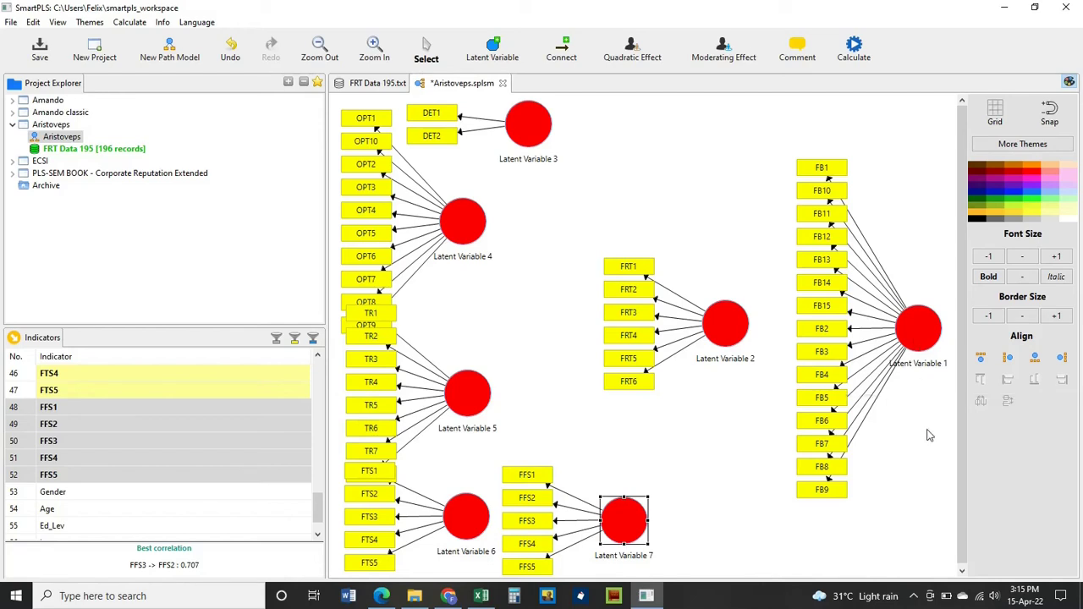
# Rename Latent Variable 1 to FB
pyautogui.rightClick(918, 332)
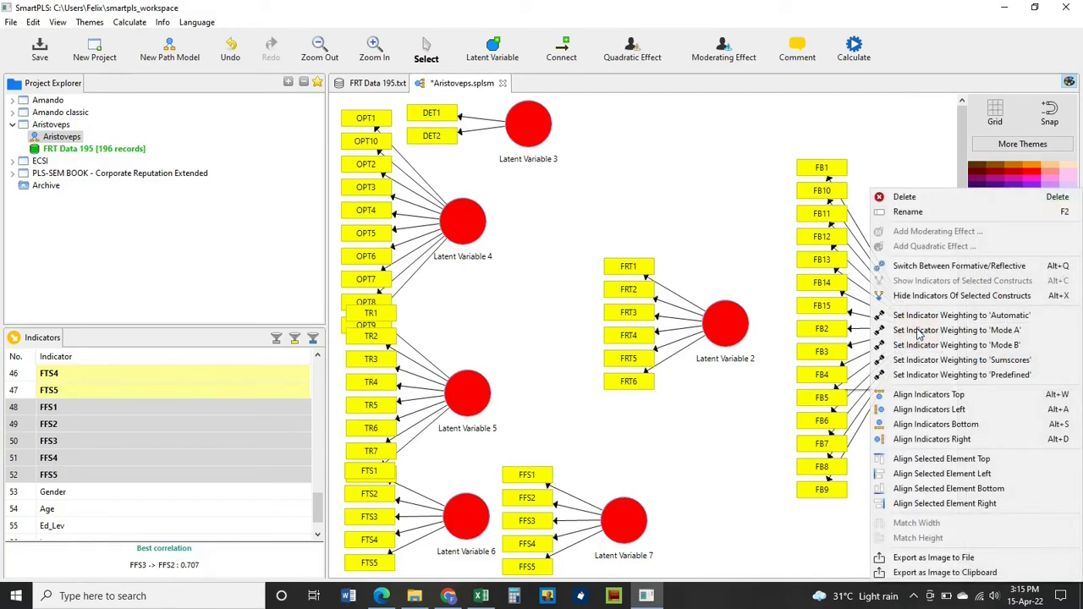
pyautogui.click(920, 212)
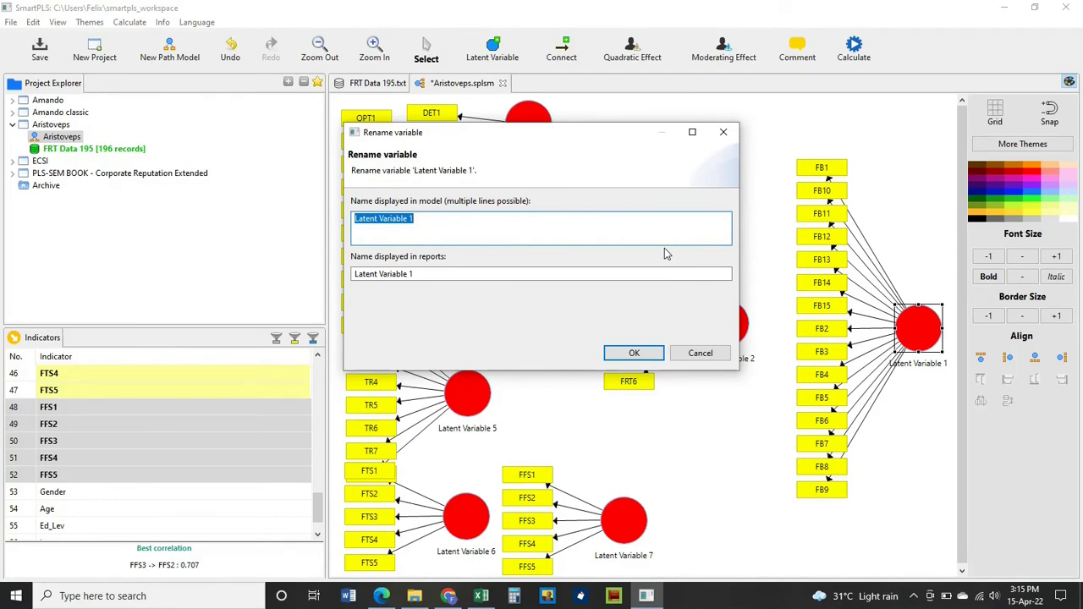
pyautogui.write('F')
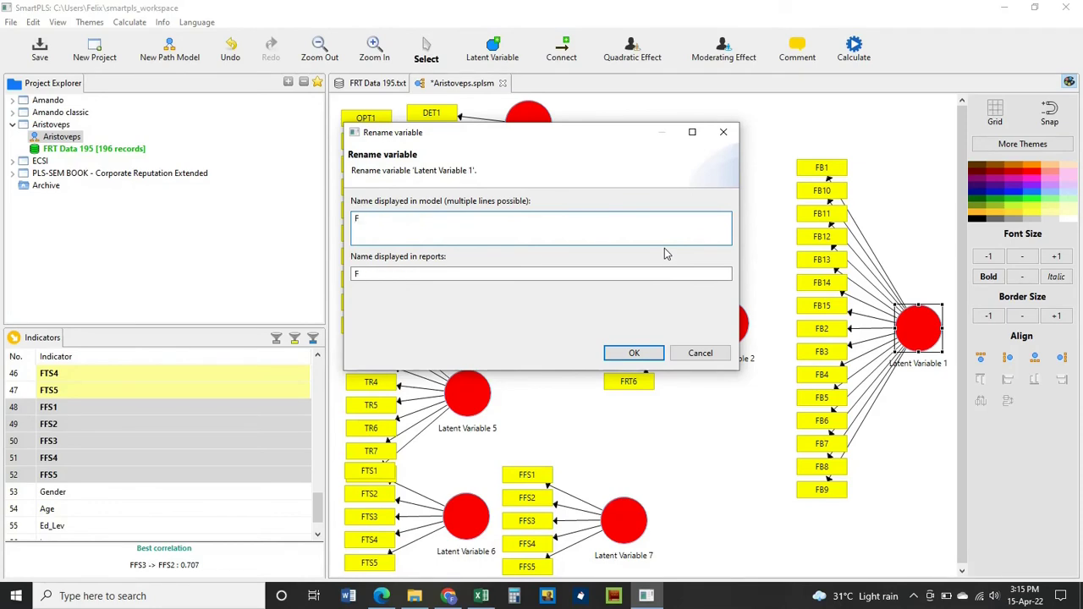
pyautogui.write('B')
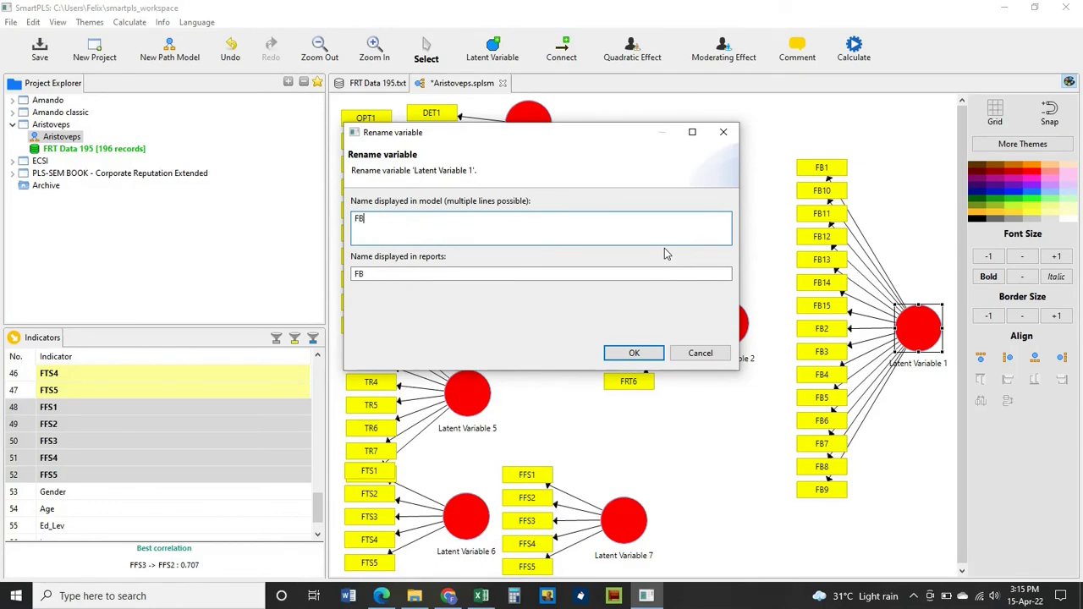
pyautogui.click(618, 356)
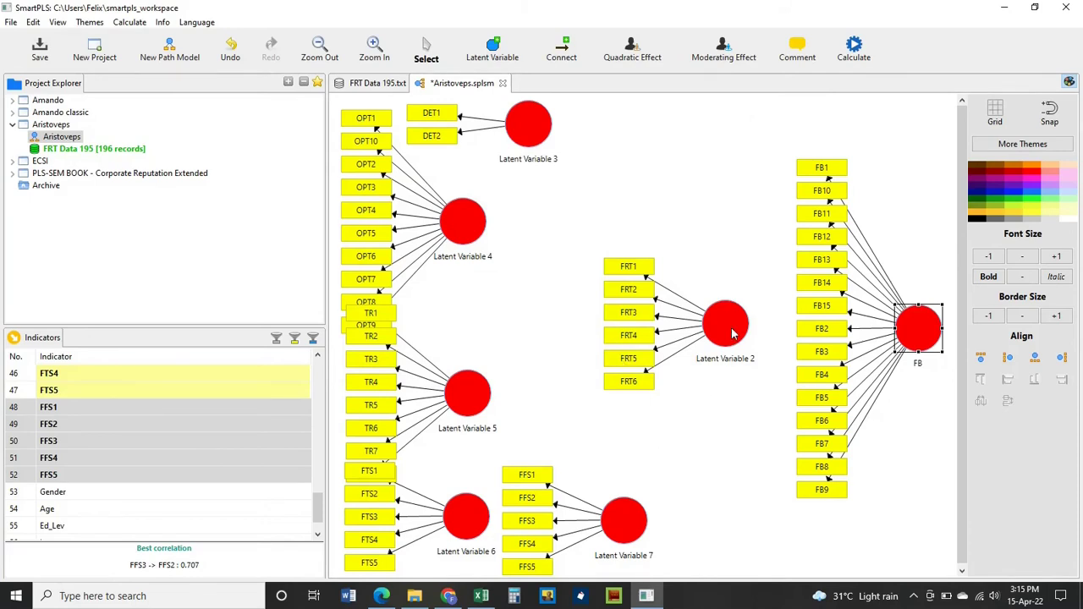
# Rename Latent Variable 2 to FRT
pyautogui.moveTo(732, 333)
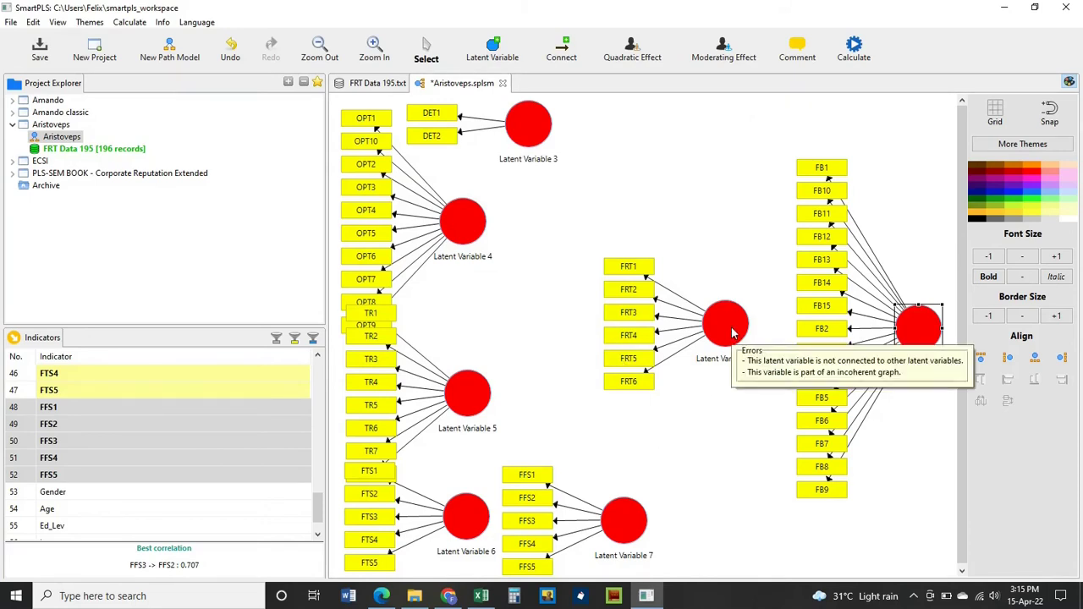
pyautogui.rightClick(733, 332)
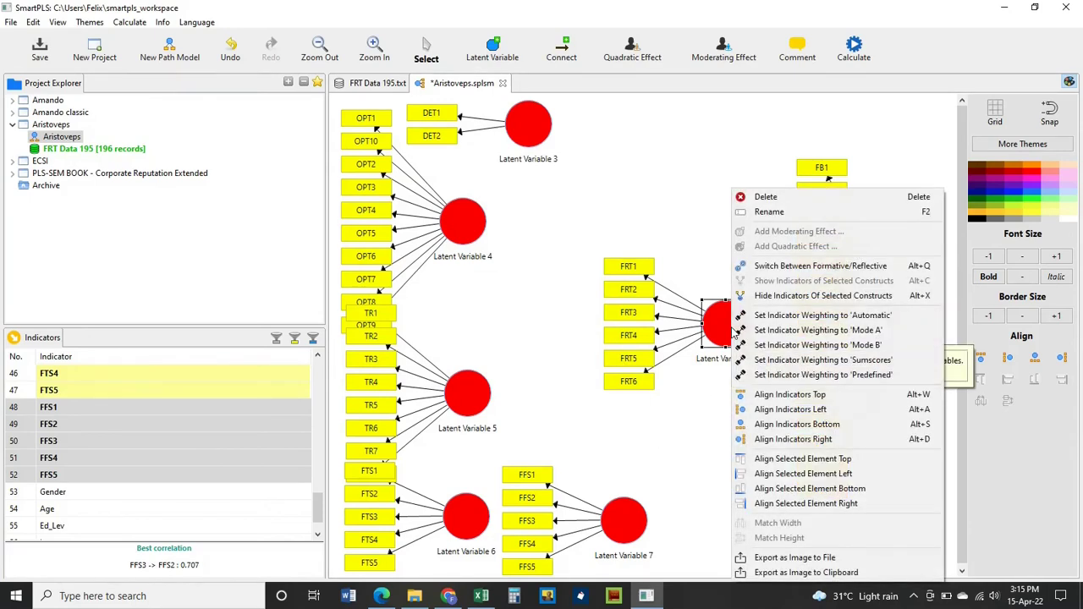
pyautogui.click(798, 214)
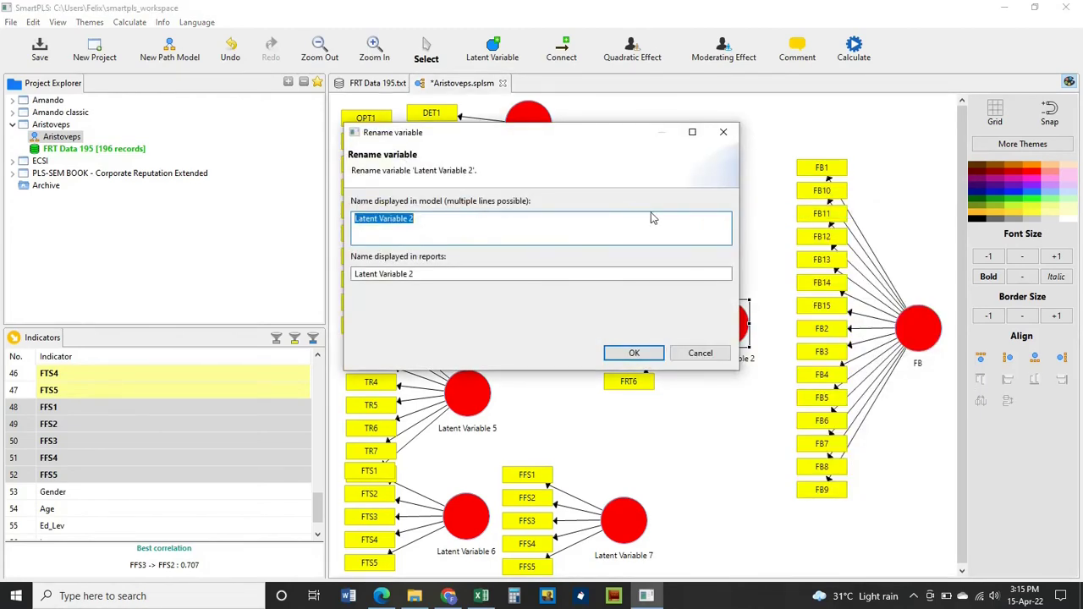
pyautogui.write('FRT')
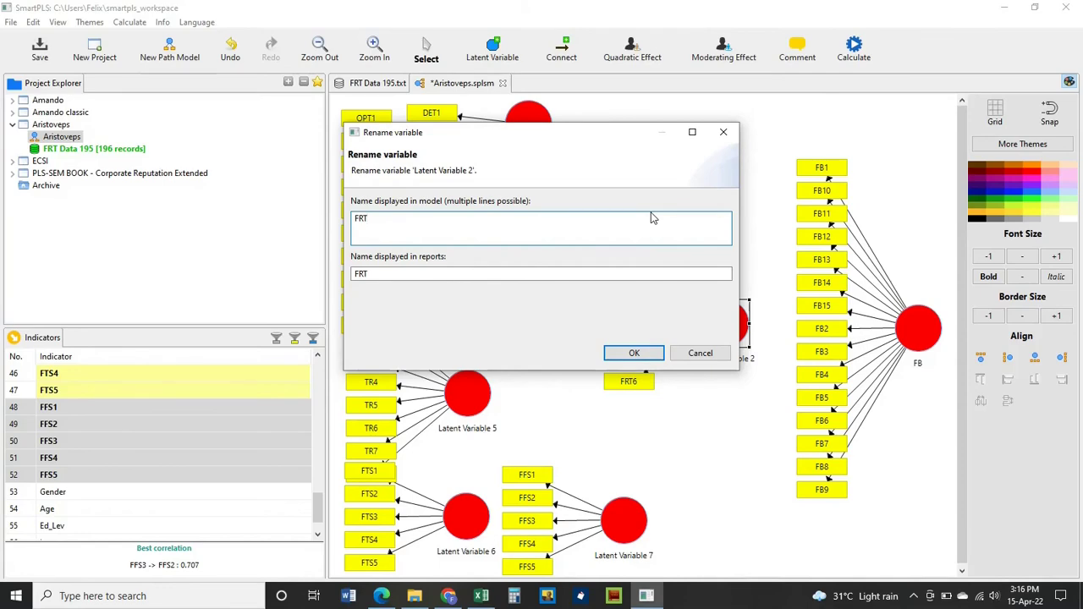
pyautogui.click(633, 354)
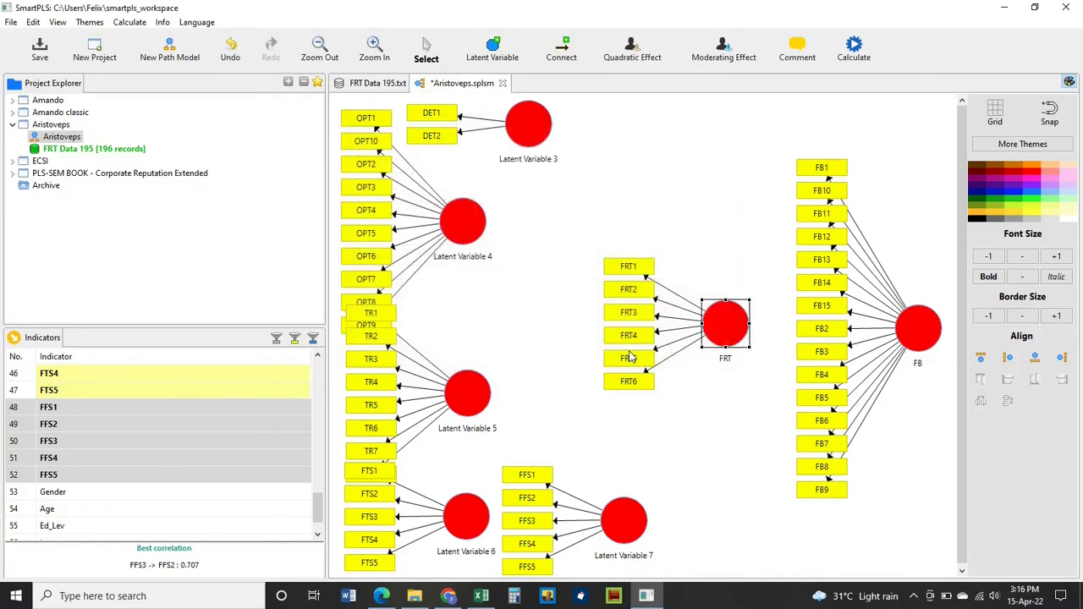
# Rename Latent Variable 3 to DET
pyautogui.rightClick(535, 132)
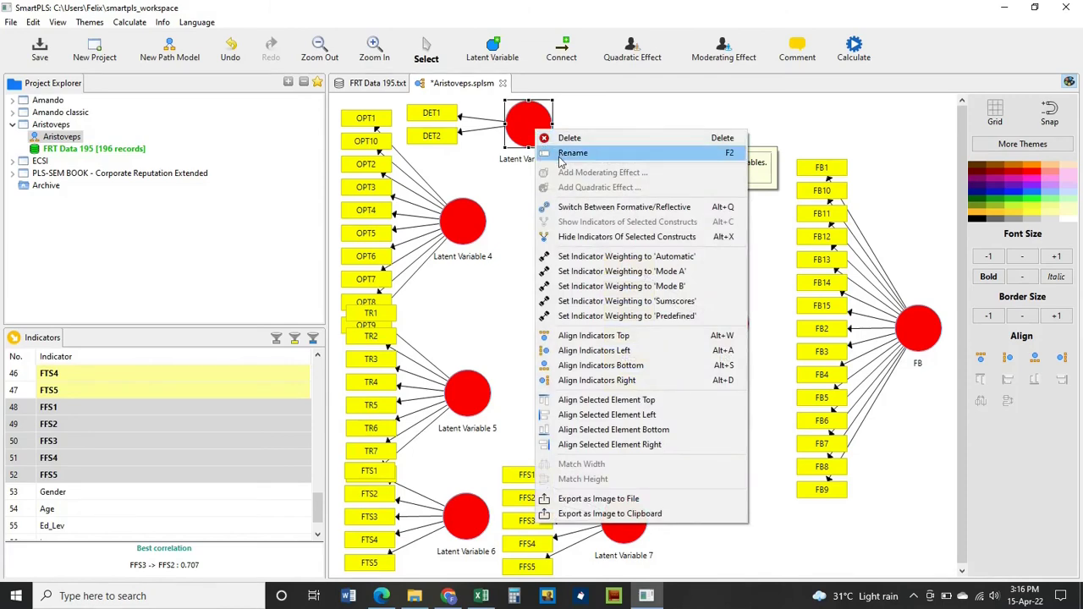
pyautogui.click(572, 153)
pyautogui.write('DET')
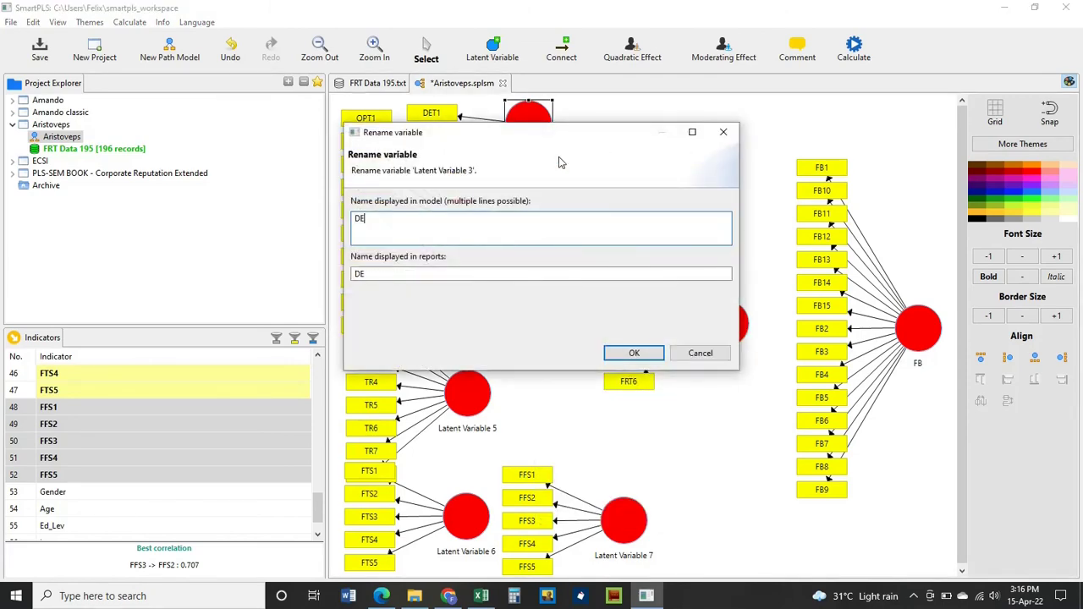
pyautogui.click(637, 361)
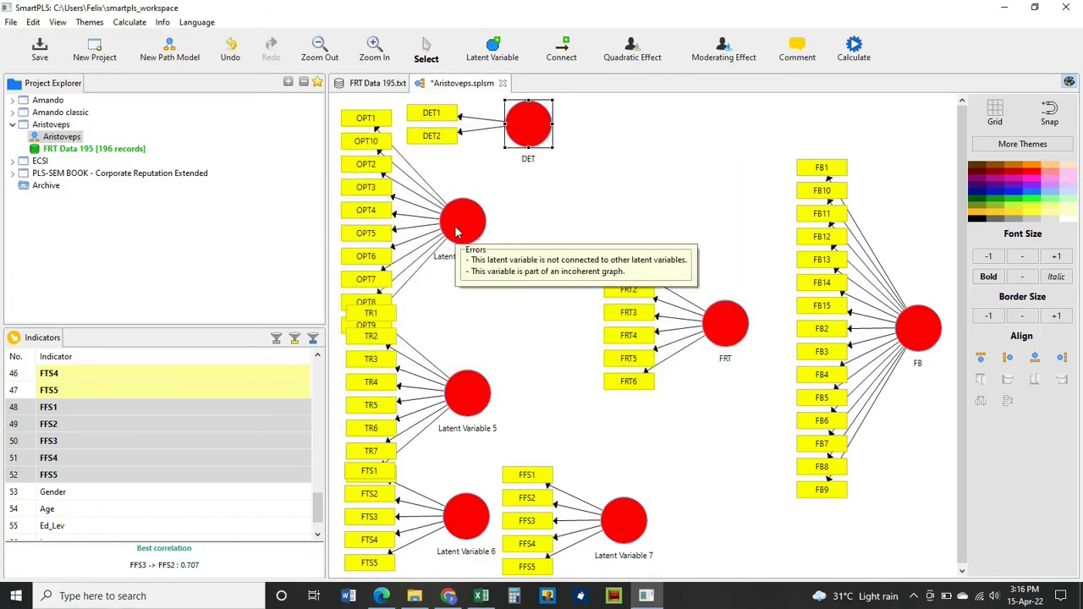
# Rename Latent Variable 4 to OPT
pyautogui.rightClick(457, 231)
pyautogui.click(490, 213)
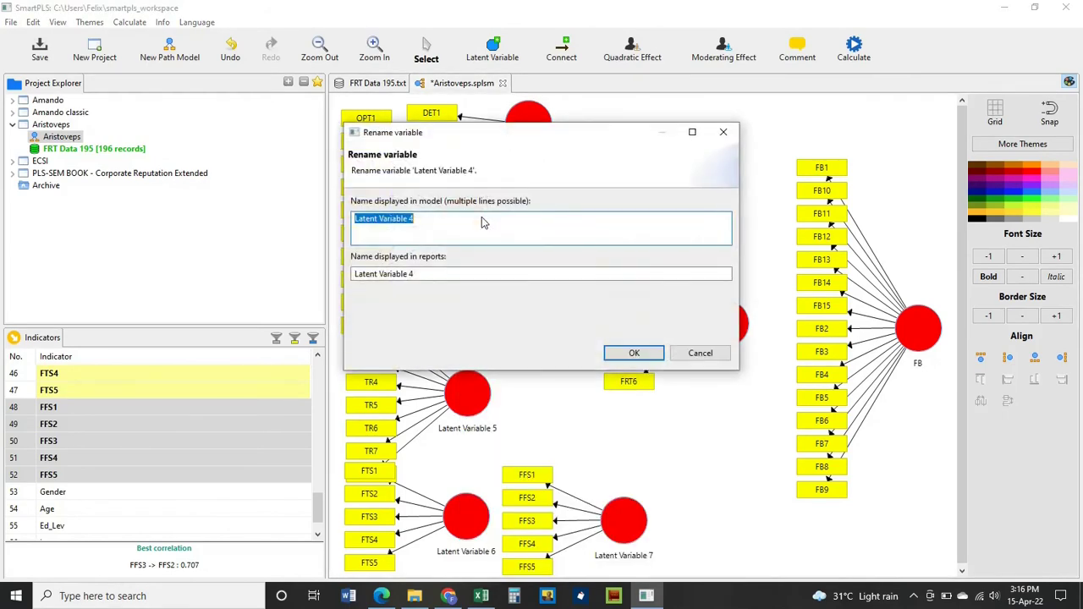
pyautogui.write('OPT')
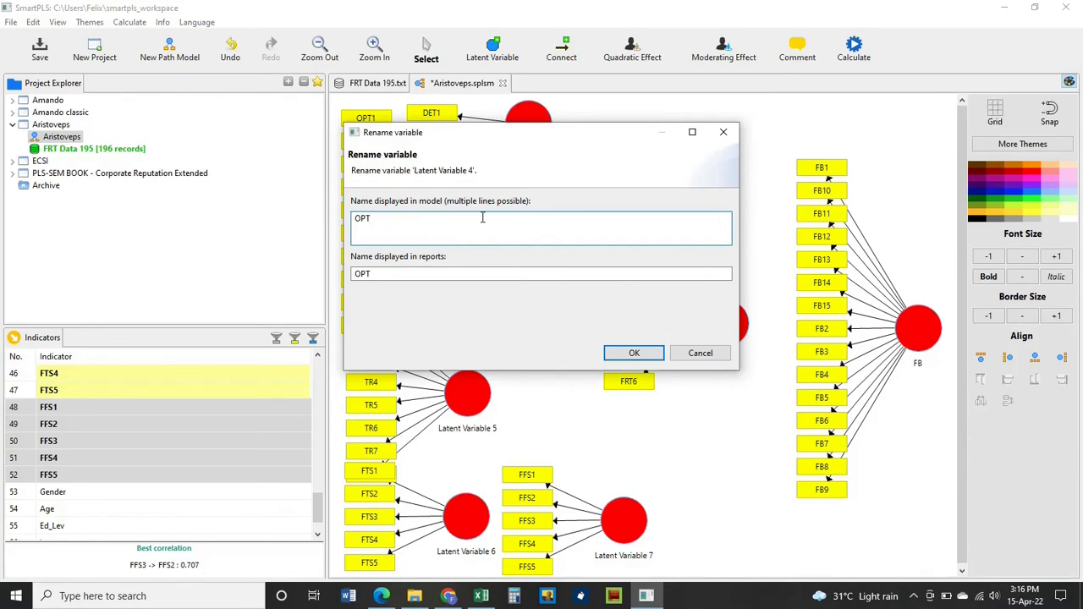
pyautogui.click(634, 353)
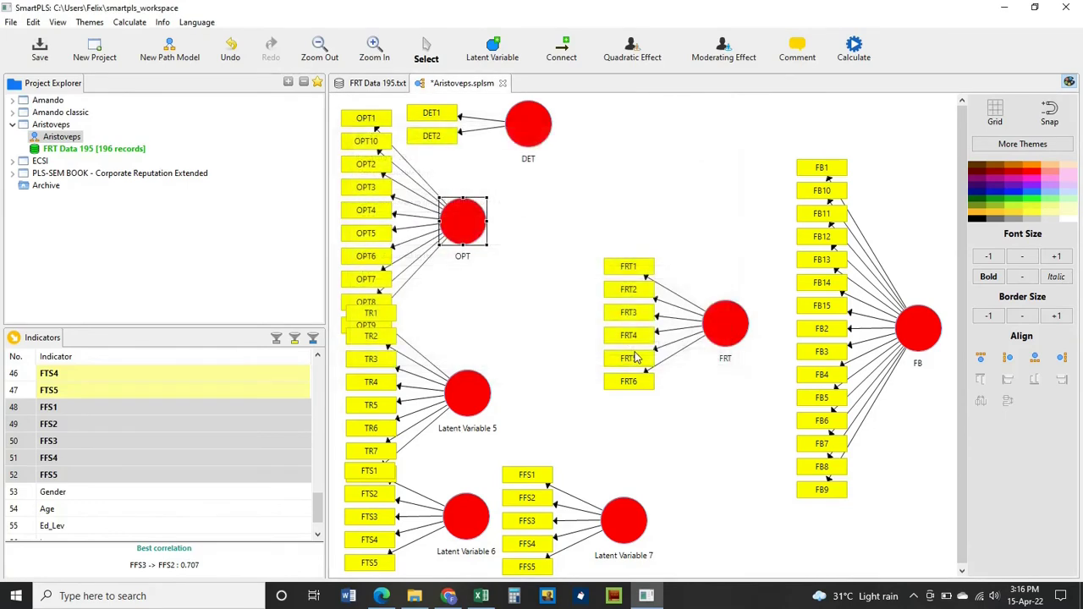
# Rename Latent Variable 5 to TR
pyautogui.click(466, 391)
pyautogui.rightClick(465, 390)
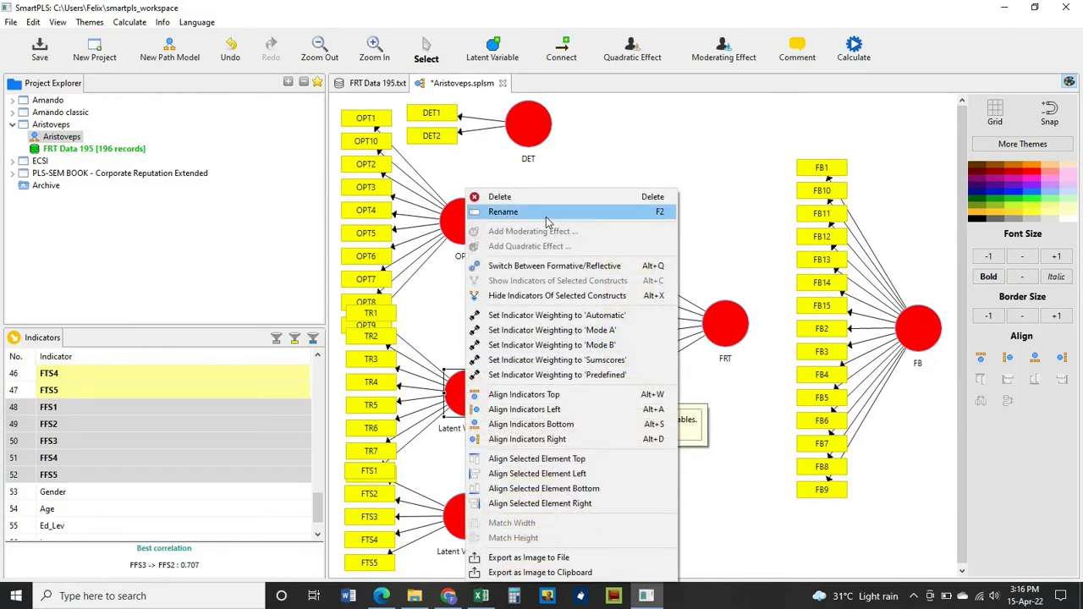
pyautogui.click(545, 217)
pyautogui.write('TR')
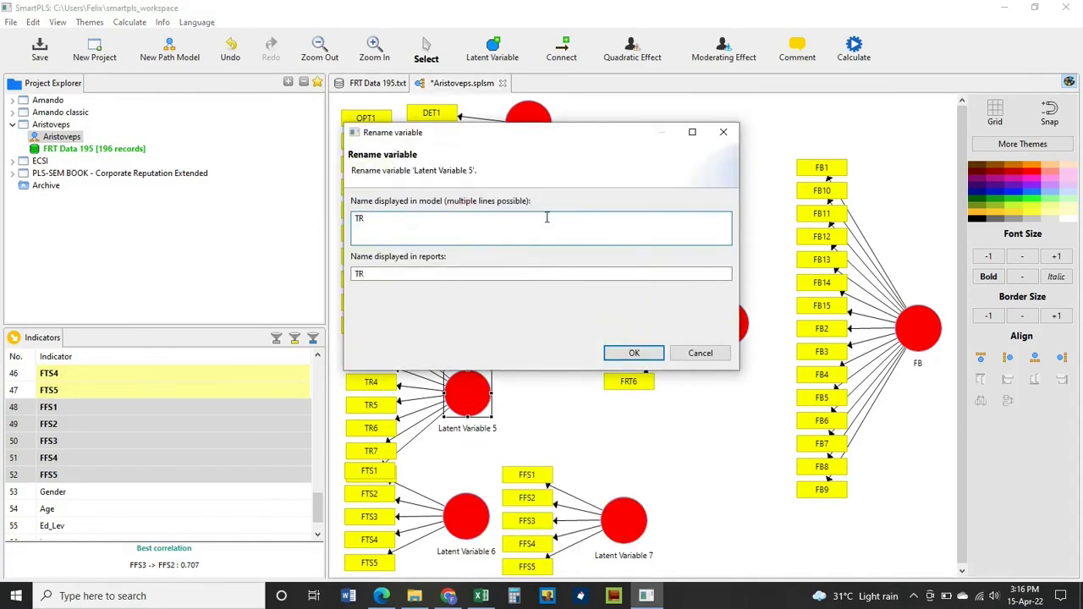
pyautogui.click(618, 353)
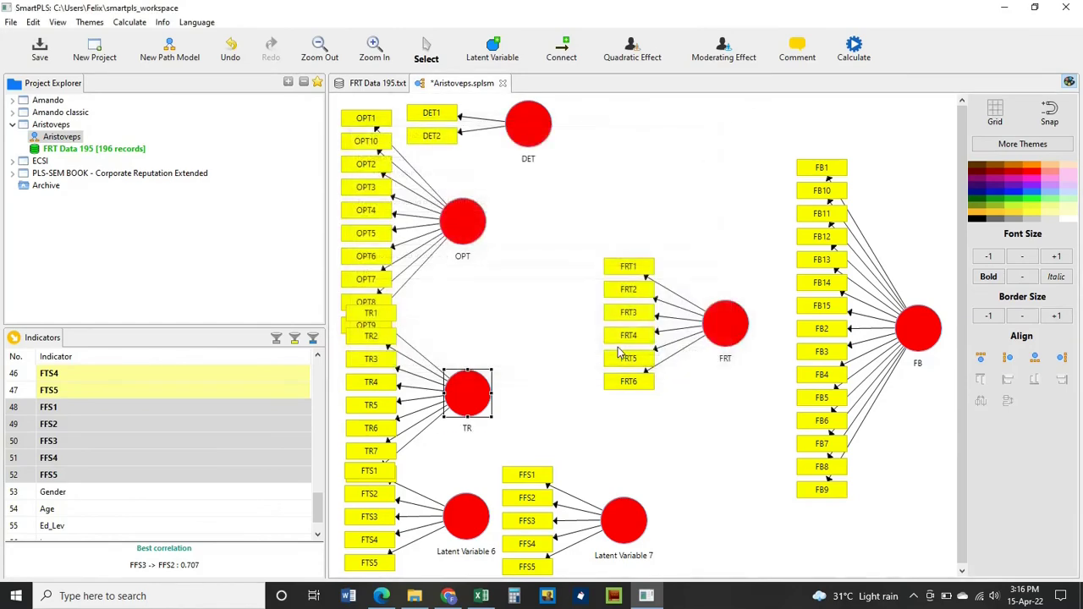
pyautogui.click(462, 513)
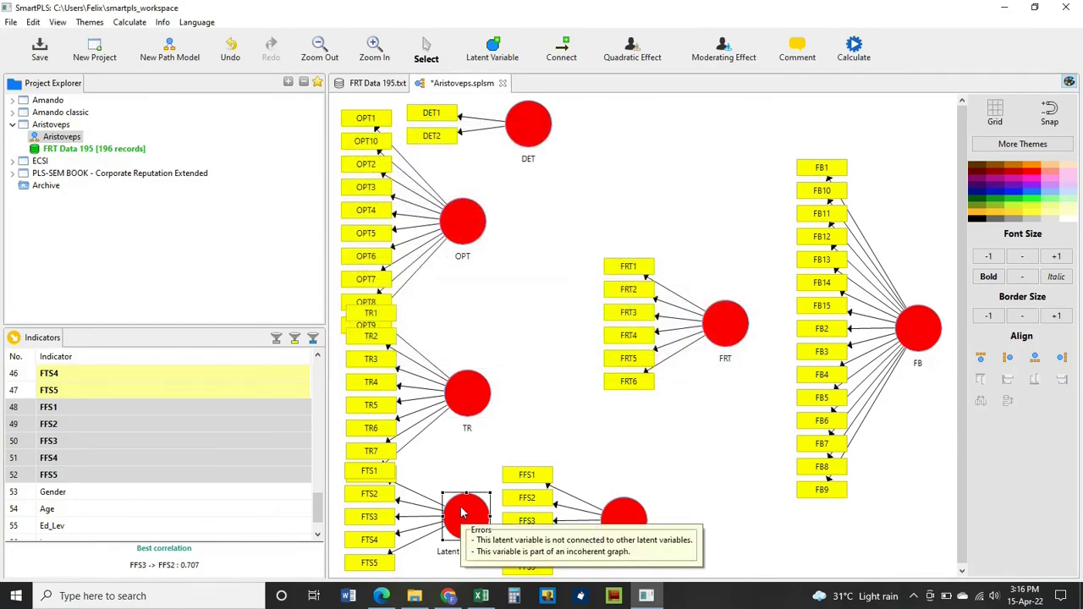
# Rename Latent Variable 6 to FTS
pyautogui.rightClick(462, 513)
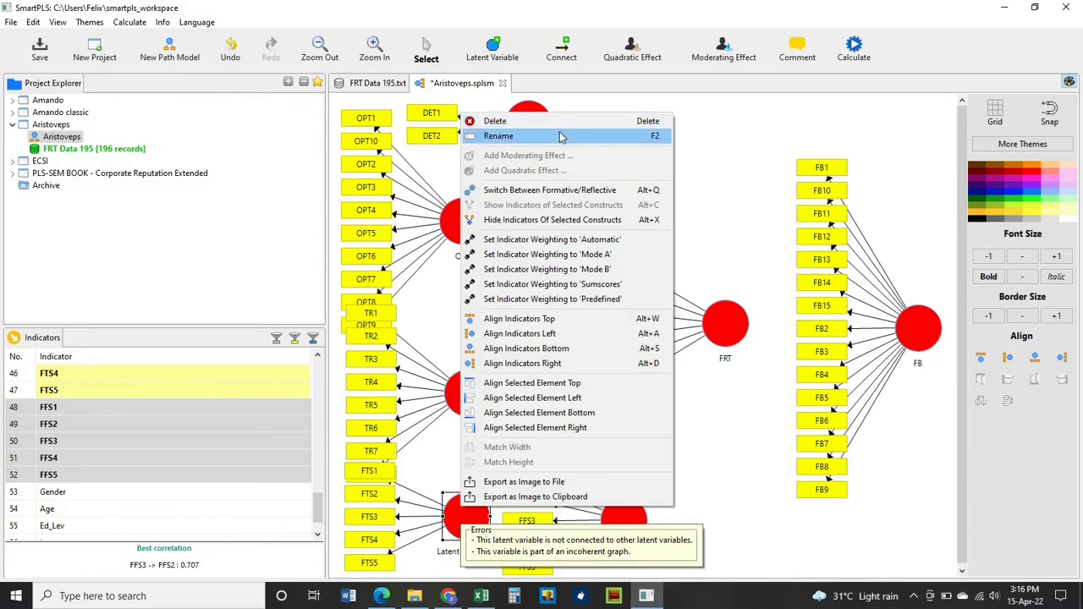
pyautogui.click(560, 138)
pyautogui.write('F')
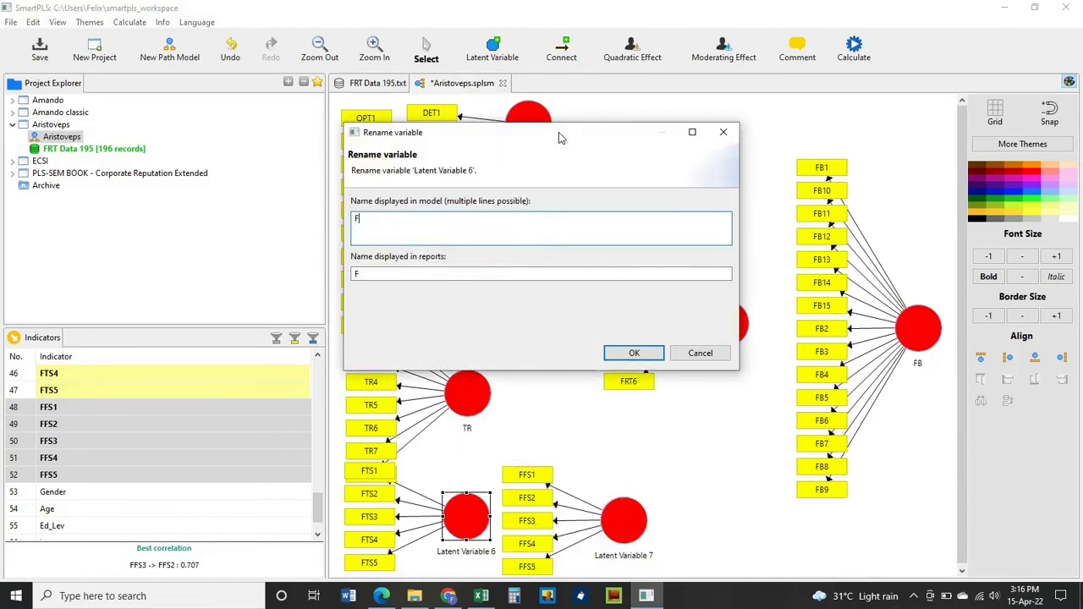
pyautogui.write('TS')
pyautogui.click(639, 355)
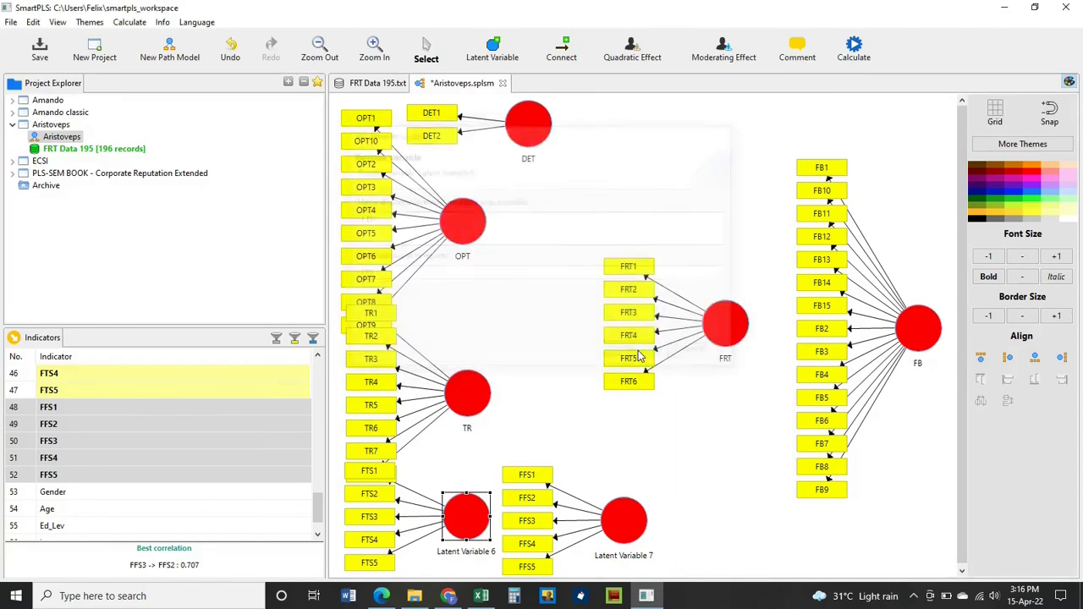
# Rename Latent Variable 7 to FFS
pyautogui.click(615, 527)
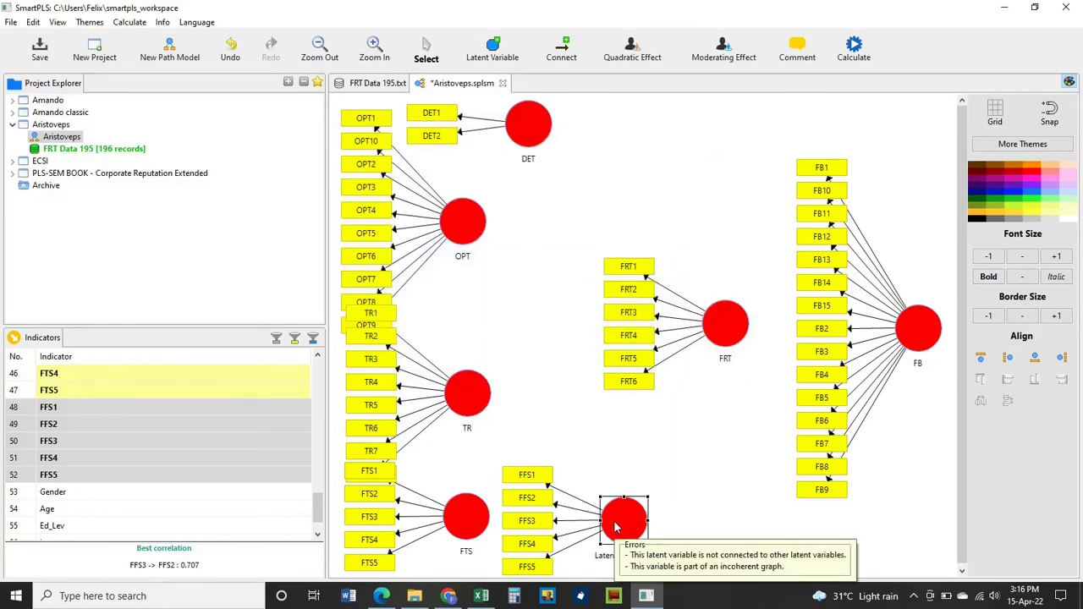
pyautogui.rightClick(616, 527)
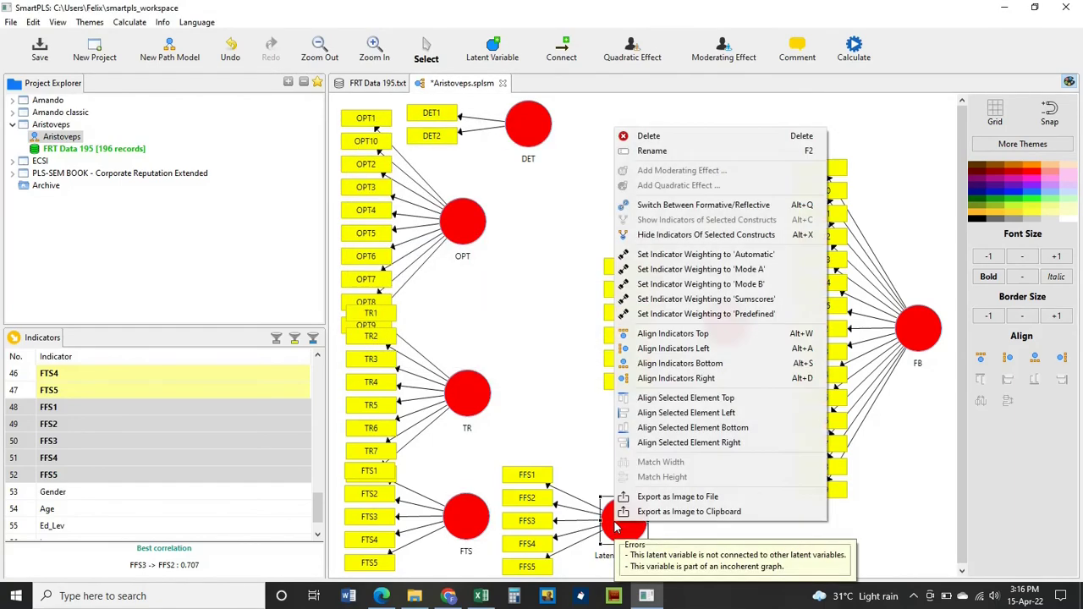
pyautogui.click(694, 157)
pyautogui.write('FFS')
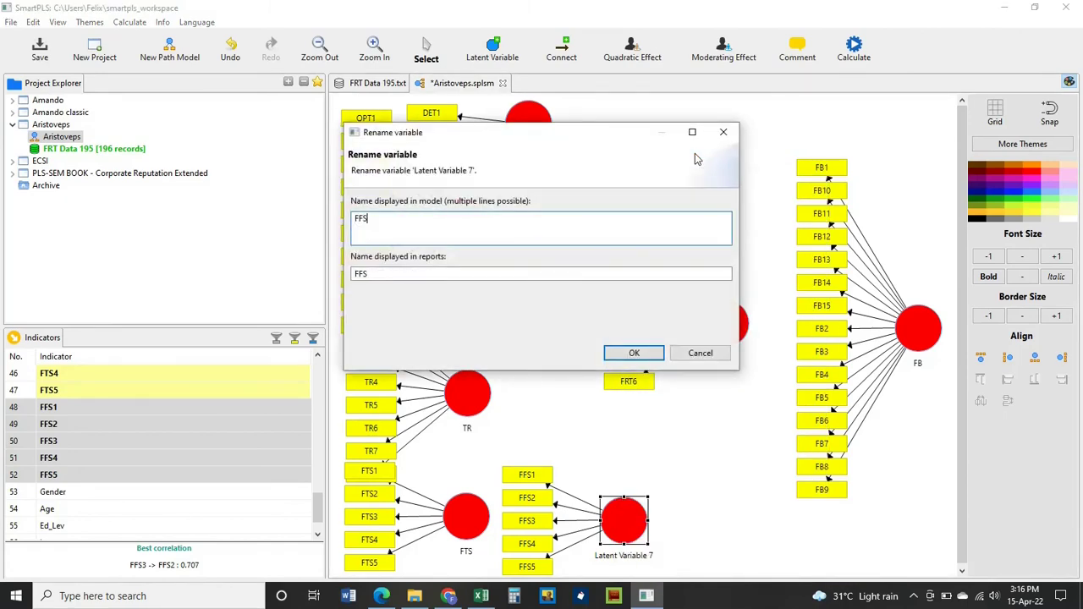
pyautogui.click(660, 360)
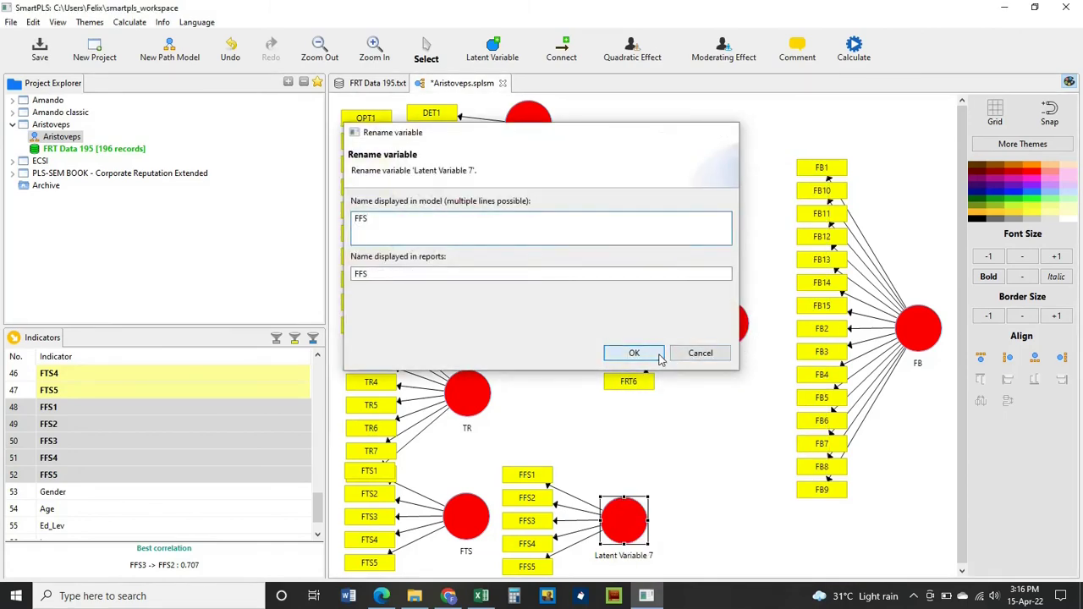
pyautogui.click(739, 460)
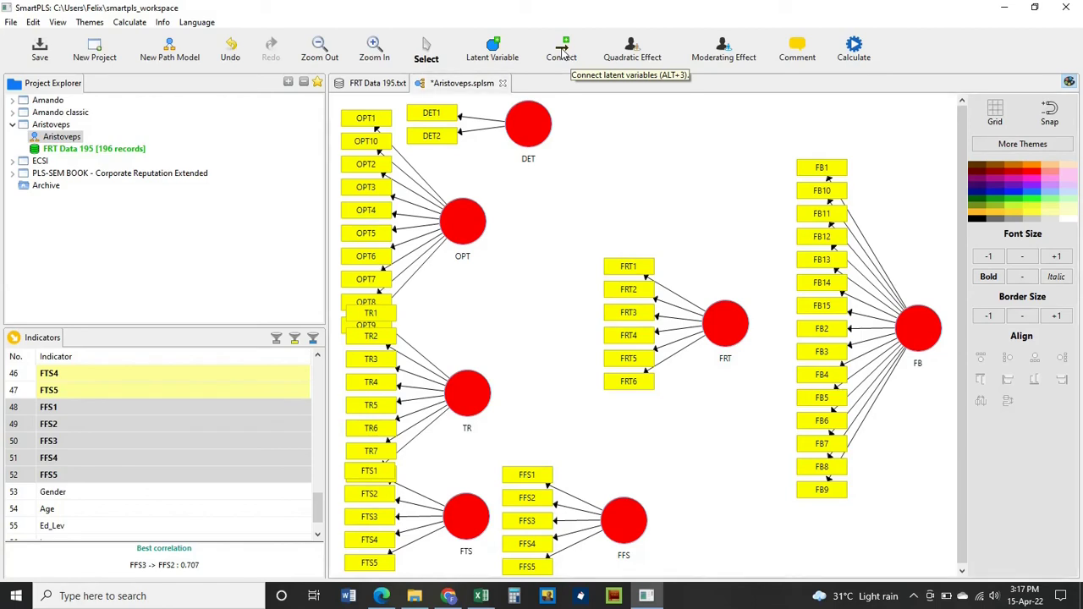
# Activate the Connect tool in the toolbar
pyautogui.click(559, 50)
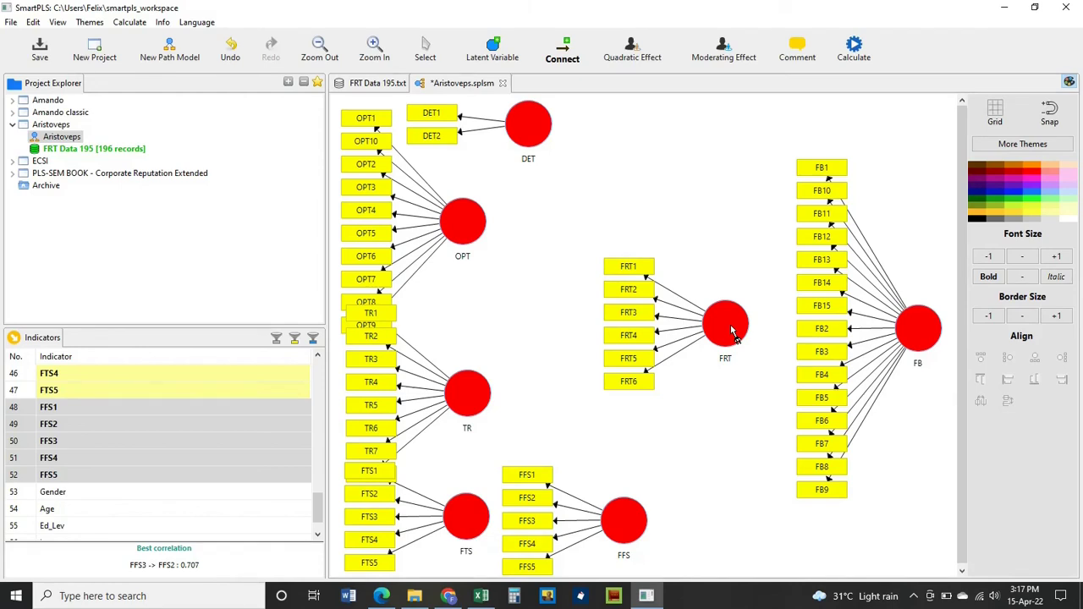
# Link FRT to FB, then draw a second path from DET to FRT
pyautogui.click(732, 331)
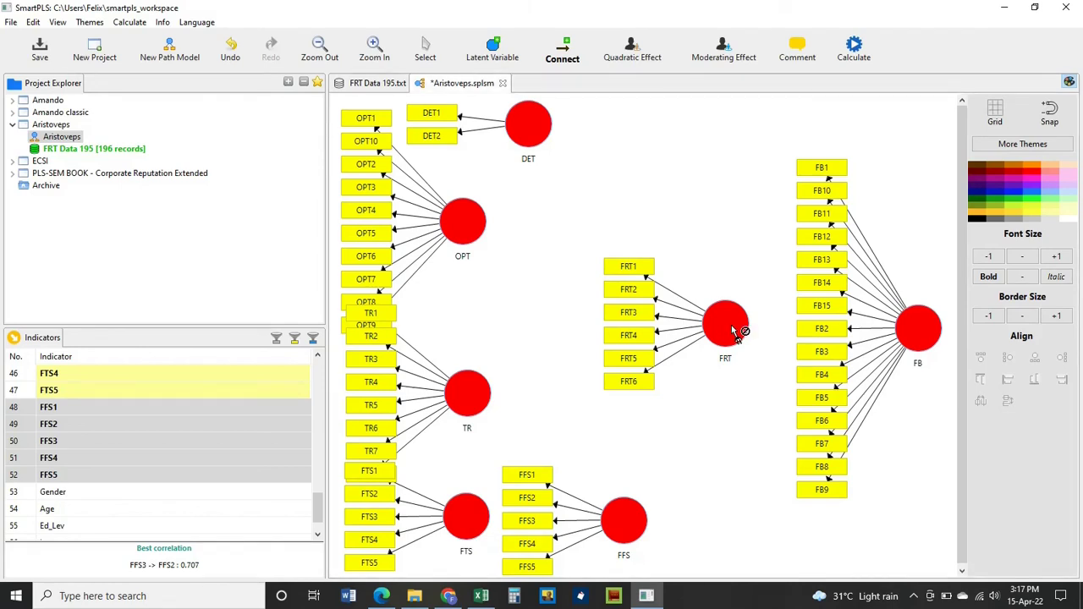
pyautogui.click(923, 332)
pyautogui.moveTo(529, 133)
pyautogui.moveTo(528, 131)
pyautogui.mouseDown()
pyautogui.moveTo(655, 234)
pyautogui.moveTo(725, 321)
pyautogui.mouseUp()
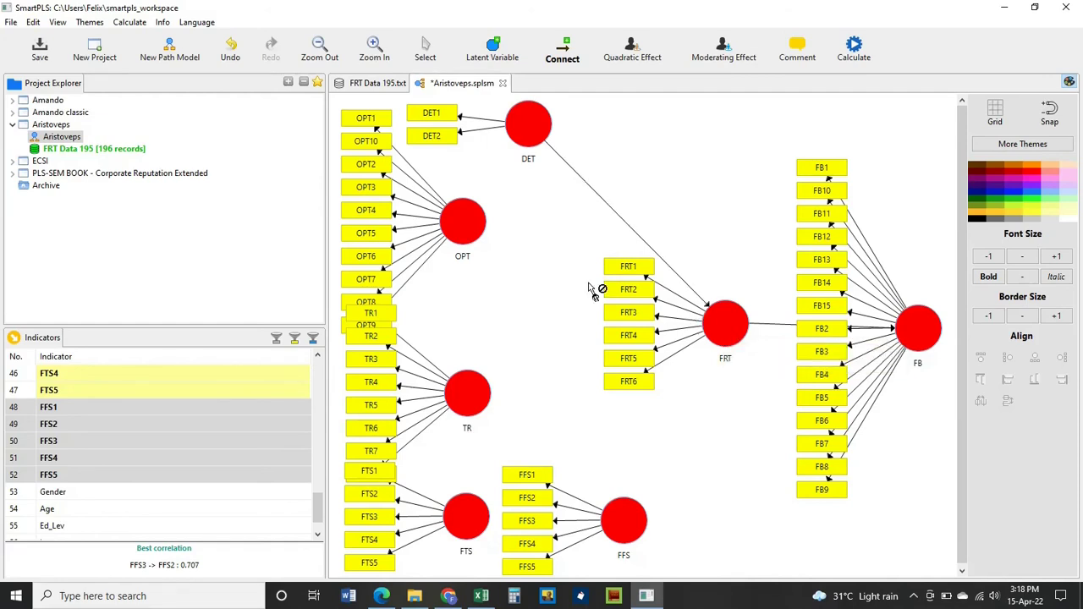
# Draw four structural paths into FRT, from OPT, TR, FTS and FFS
pyautogui.click(455, 230)
pyautogui.click(719, 315)
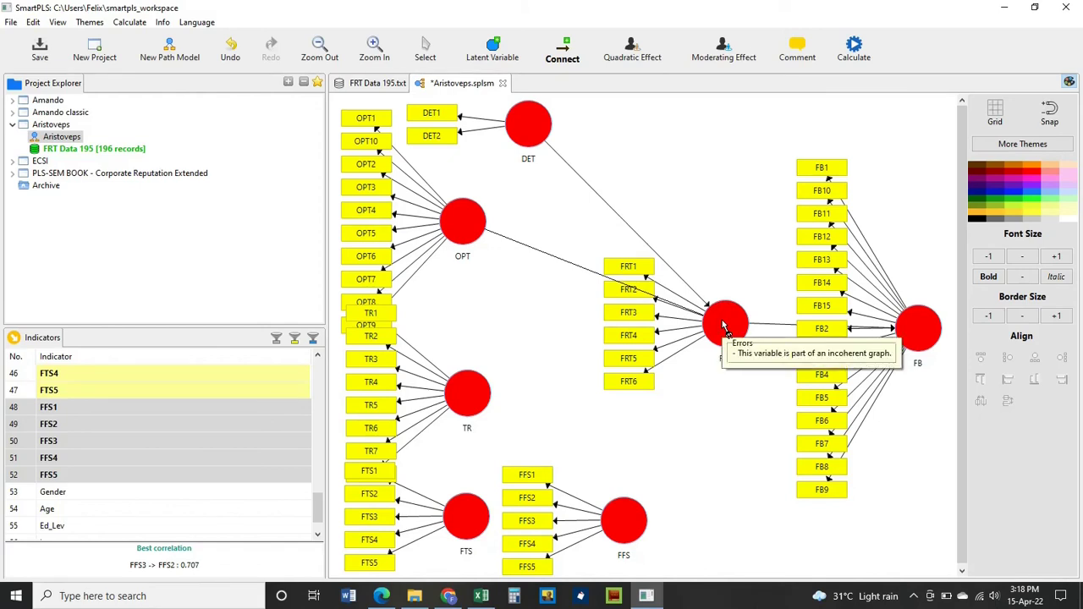
pyautogui.click(467, 399)
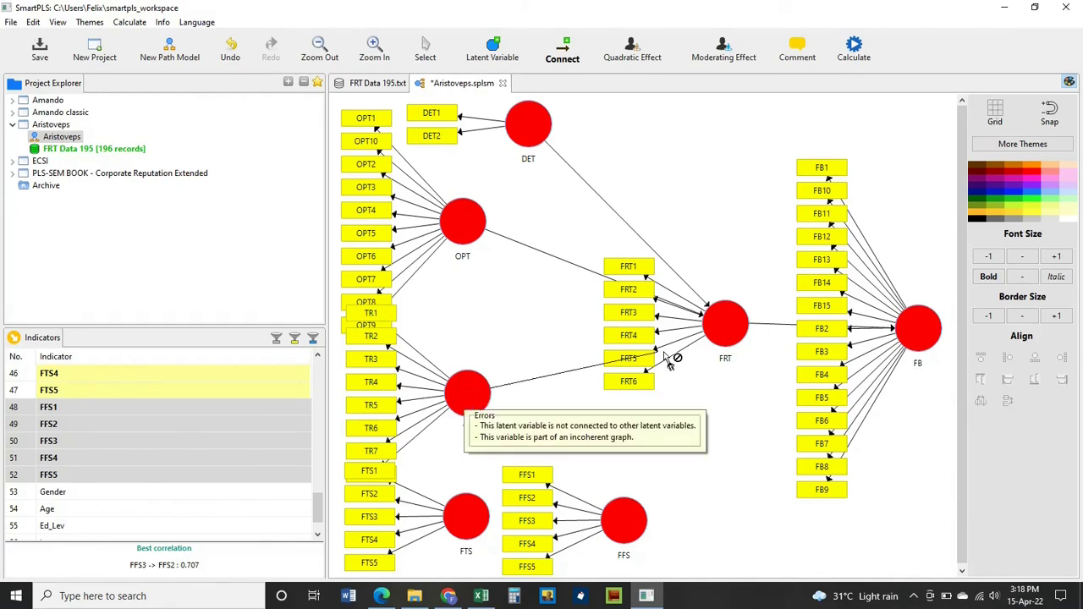
pyautogui.click(724, 329)
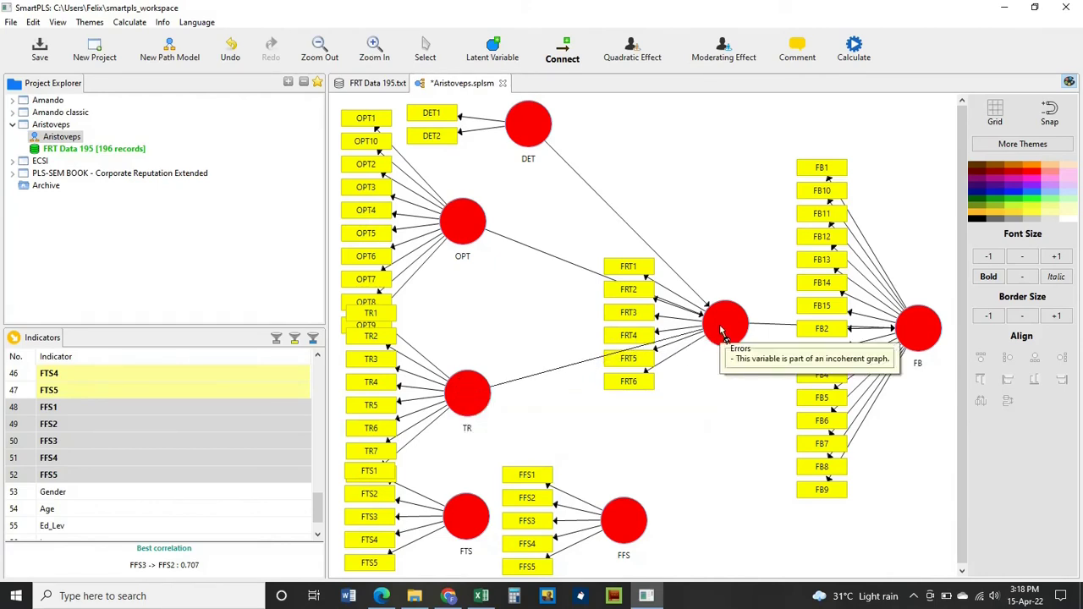
pyautogui.click(473, 520)
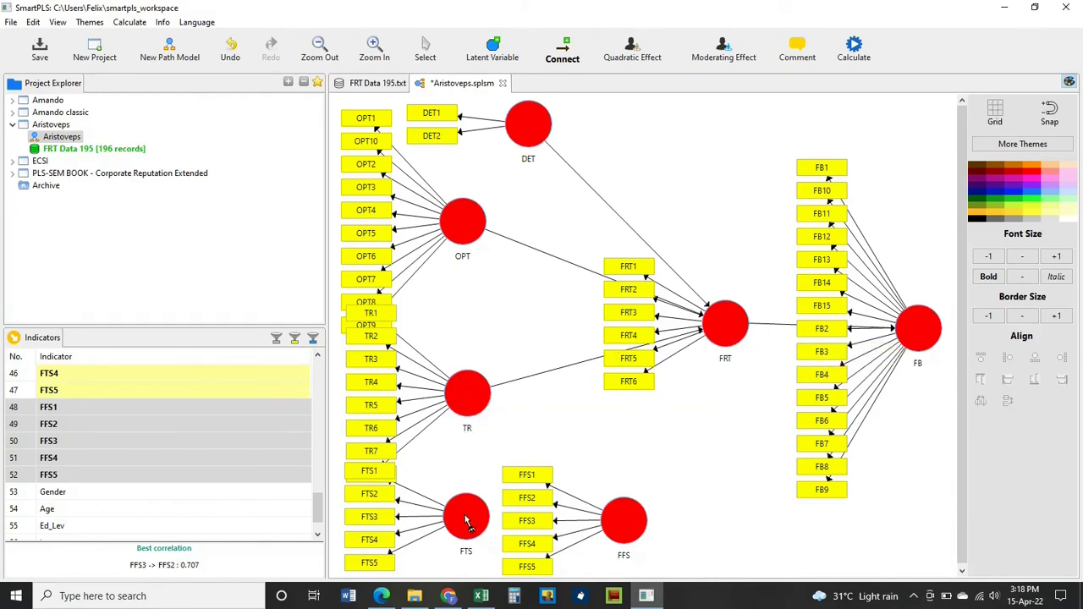
pyautogui.click(725, 327)
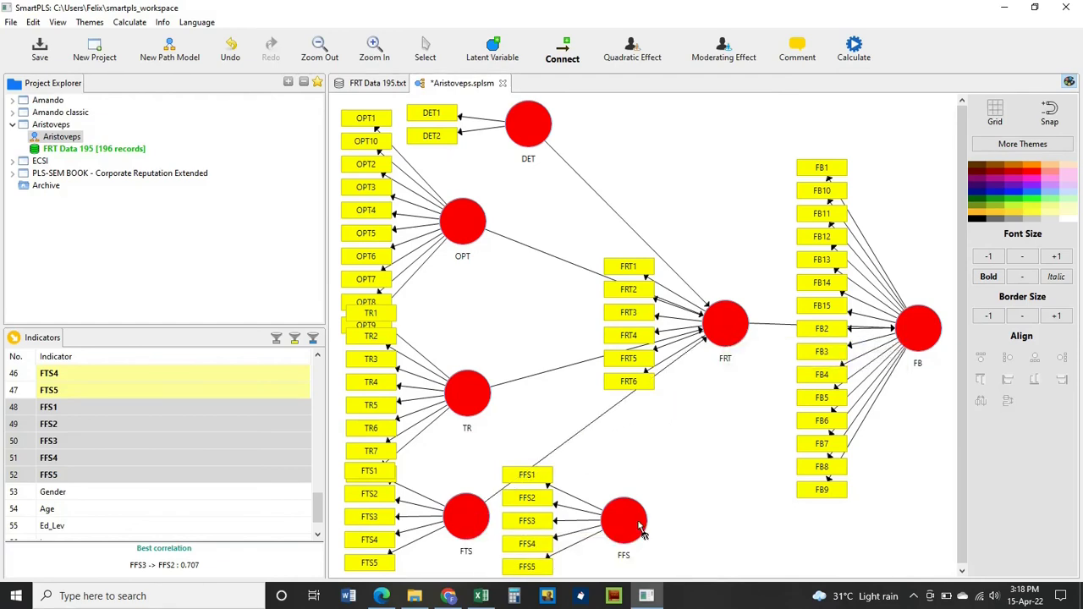
pyautogui.click(626, 533)
pyautogui.click(728, 326)
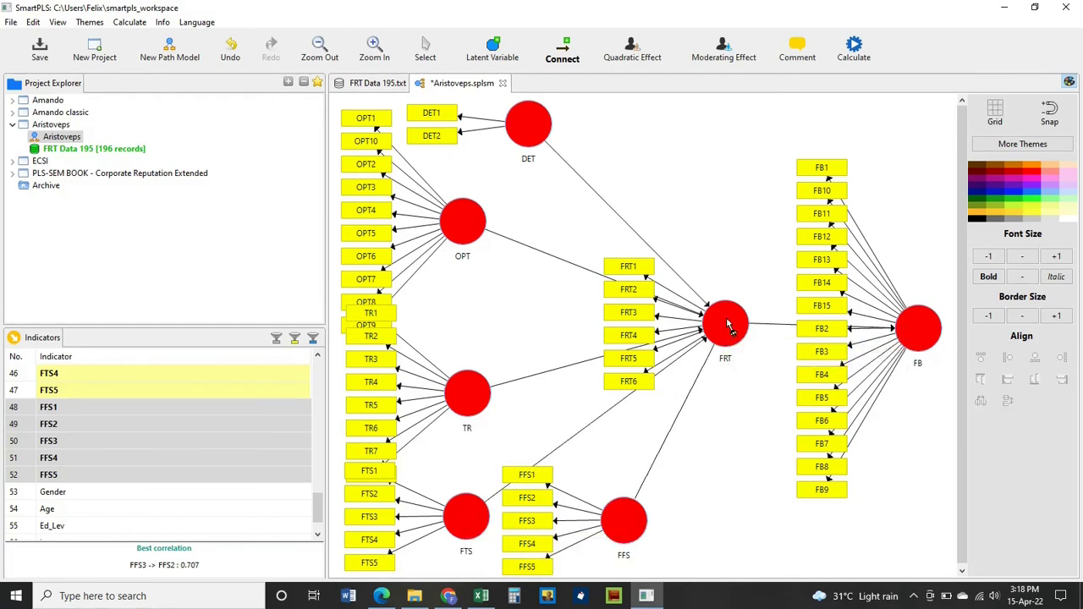